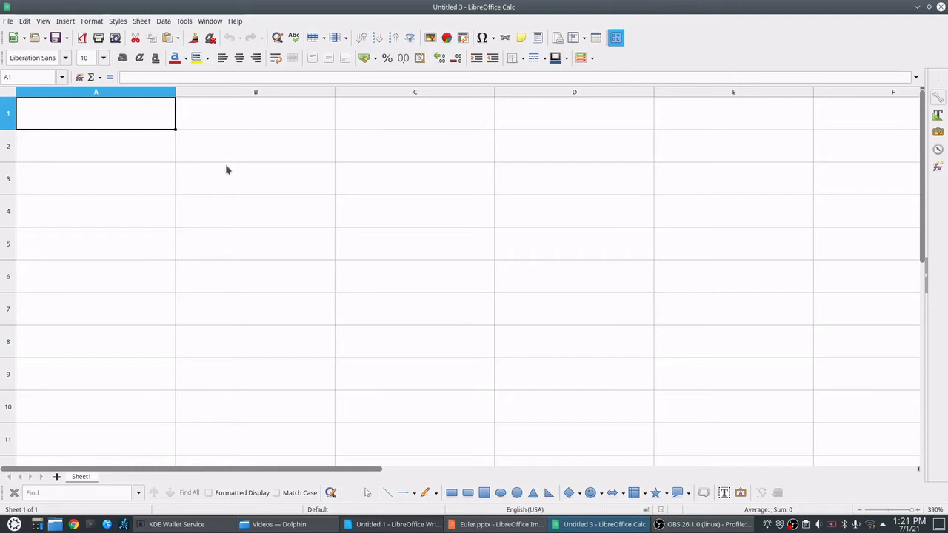
Label cell A1 as x_0, correcting the automatically capitalized letter to lowercase.
double_click(93, 111)
text(x_0)
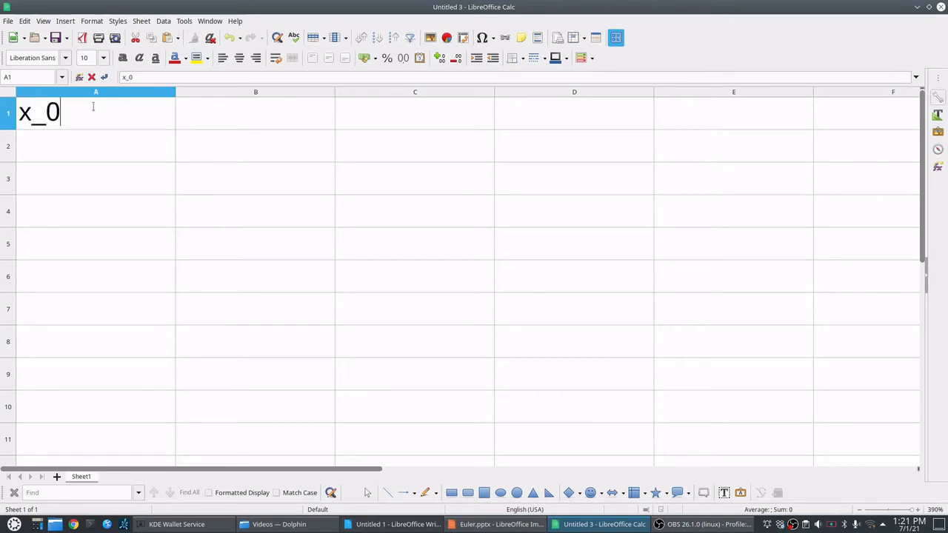
key(Return)
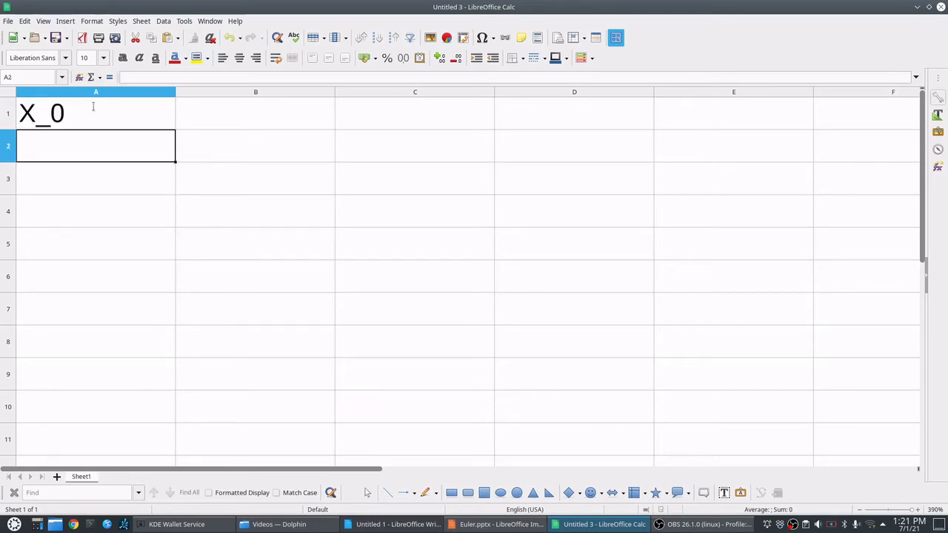
click(37, 126)
double_click(37, 126)
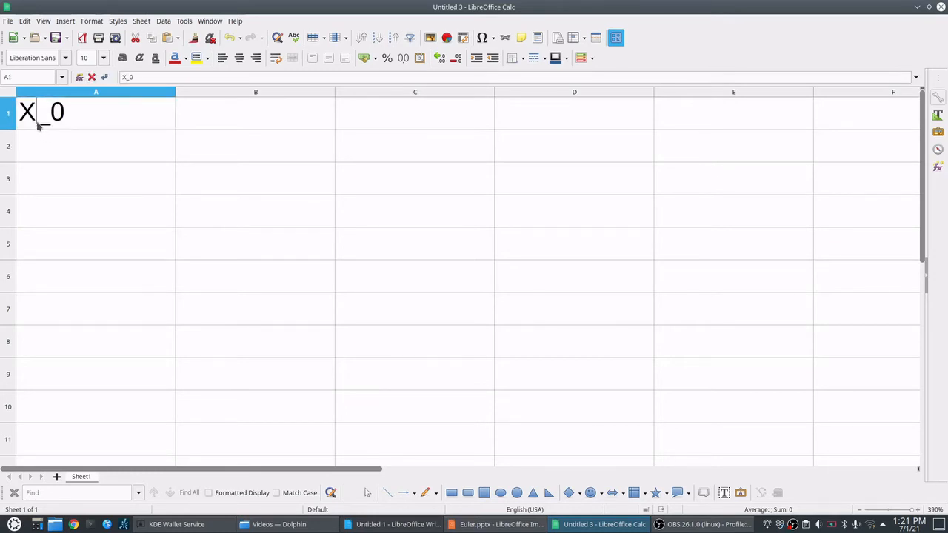
key(BackSpace)
text(x)
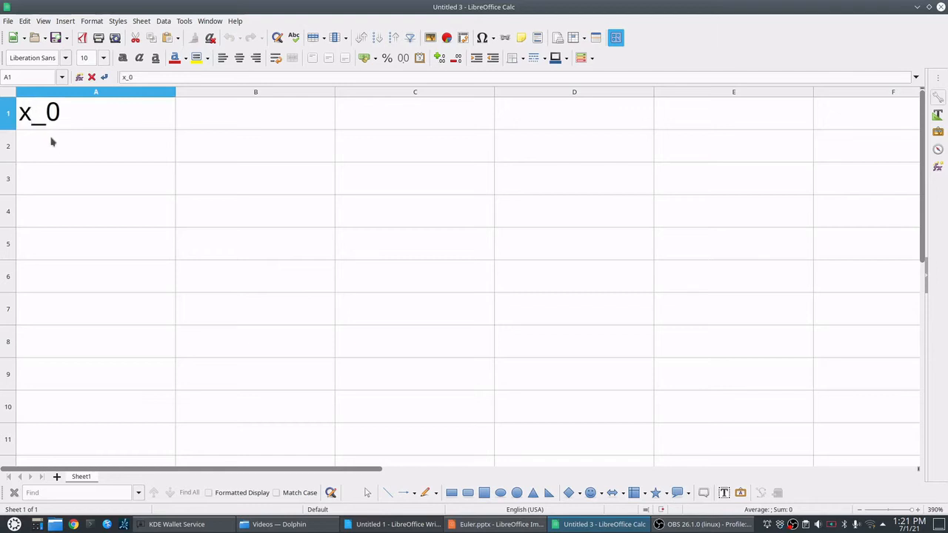
key(Return)
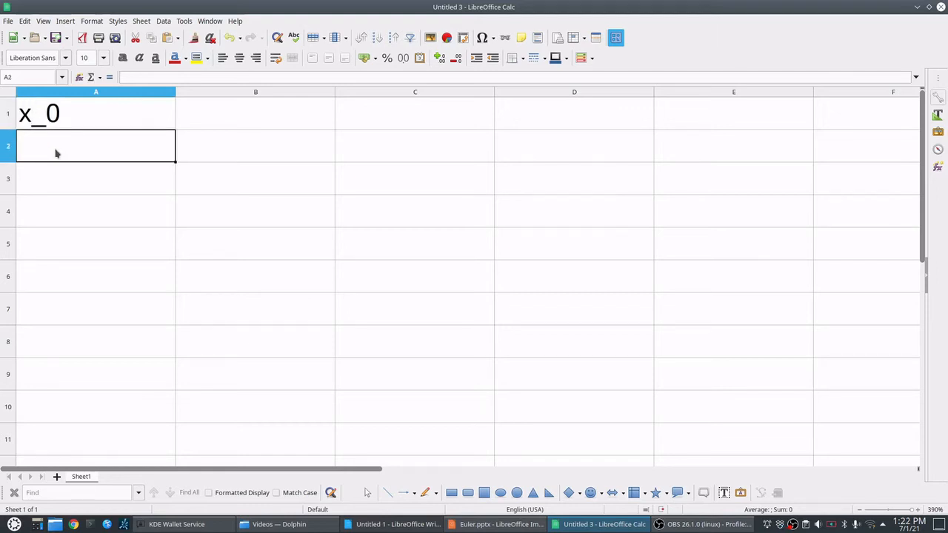
Label cell A2 as v_0 with a lowercase v, and label cell A3 as a.
double_click(55, 153)
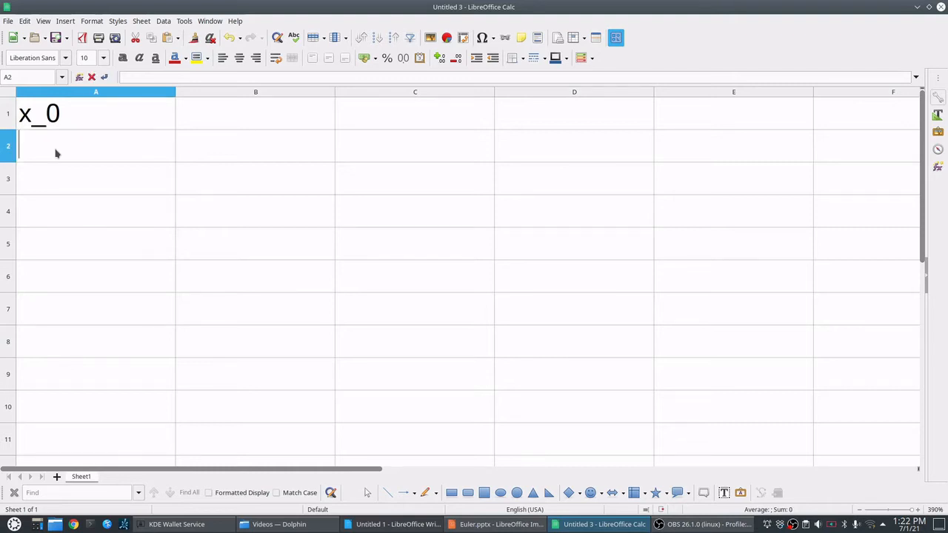
text(v_0)
key(Return)
double_click(30, 146)
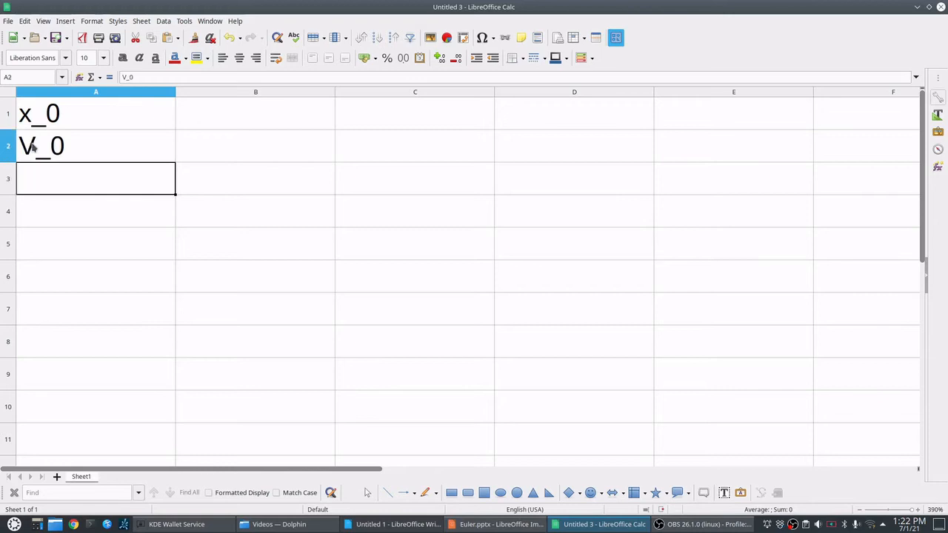
key(BackSpace)
text(v)
key(Return)
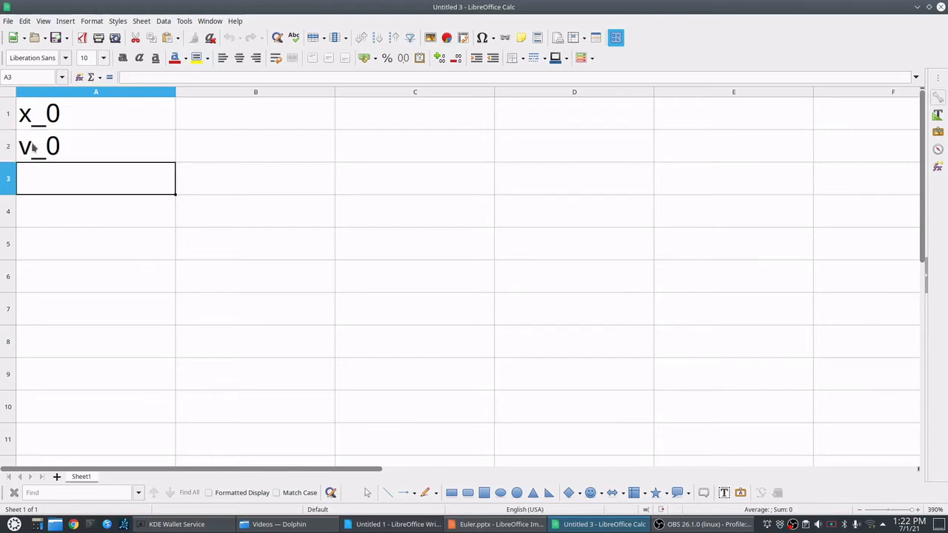
text(a)
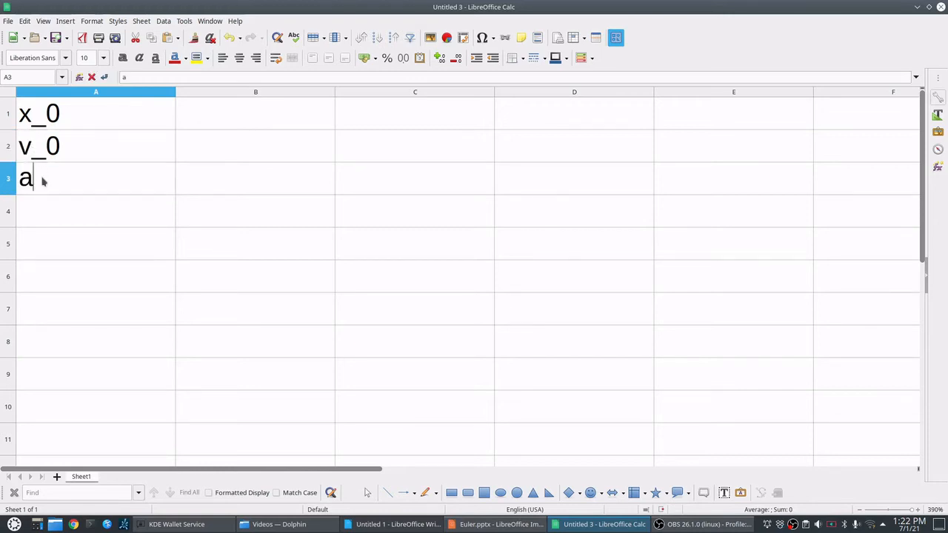
key(Return)
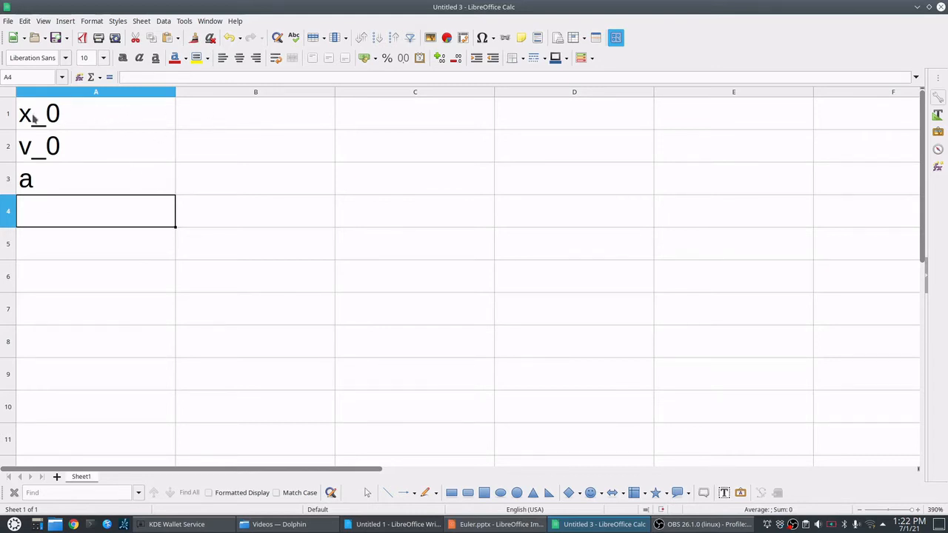
Define the name x_0 for cell B1.
click(198, 123)
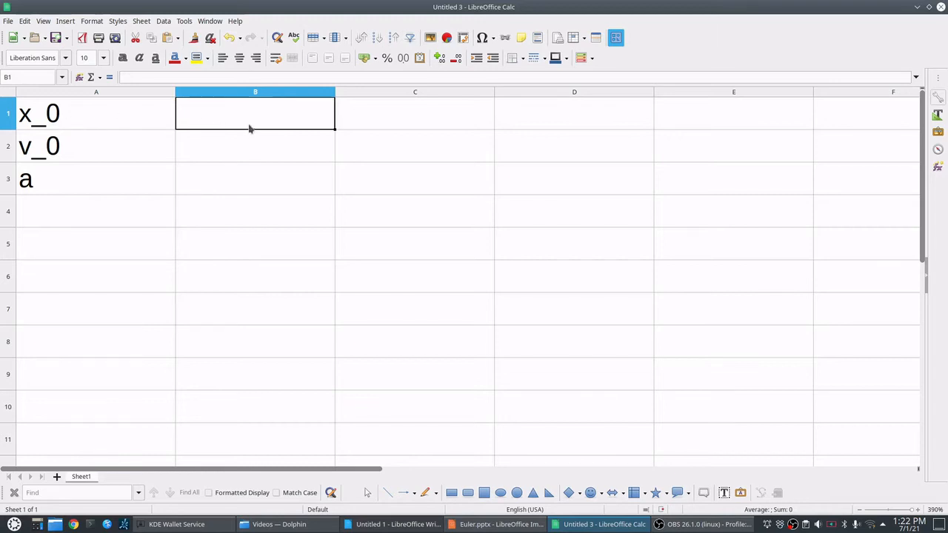
click(22, 77)
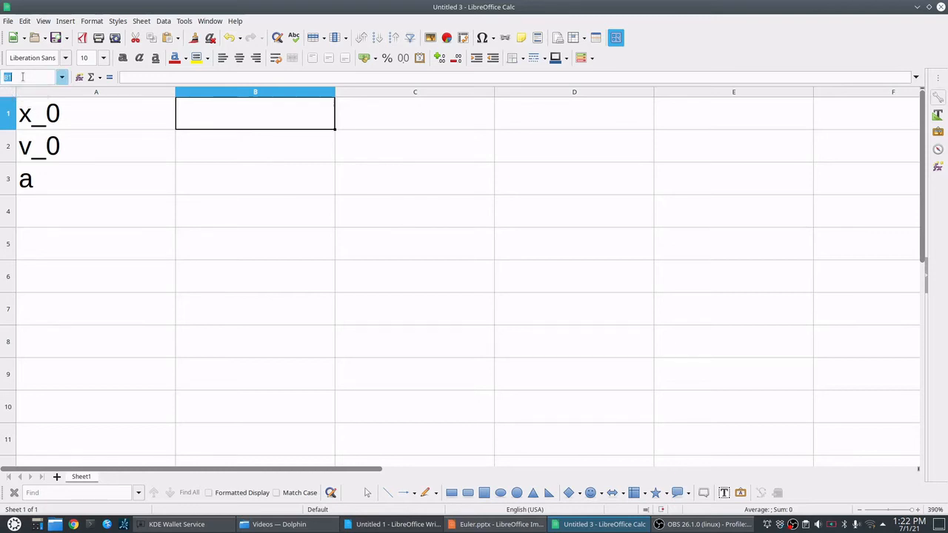
text(x)
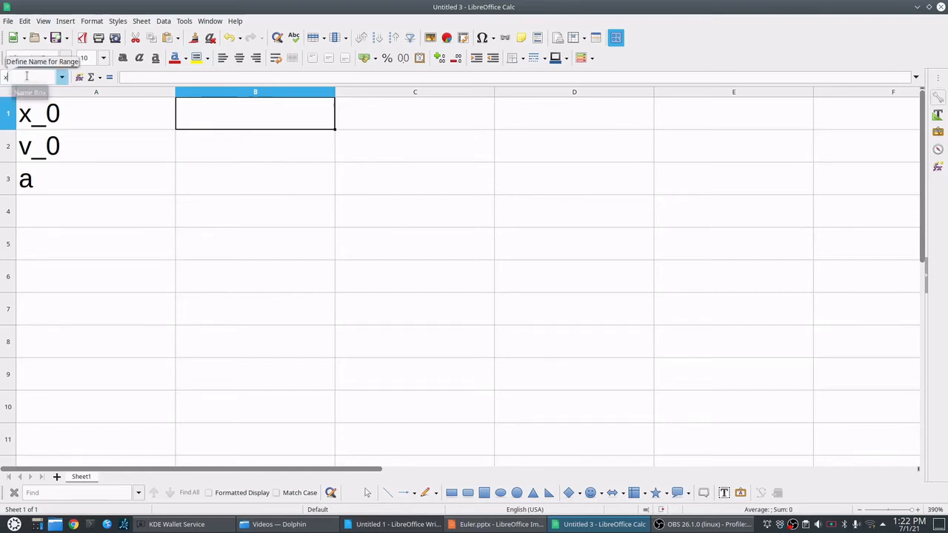
text(_)
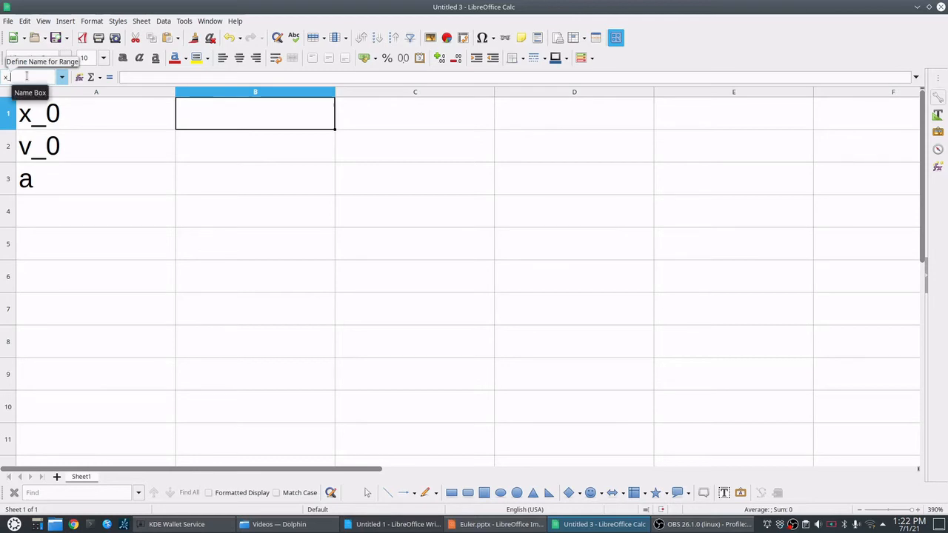
text(0)
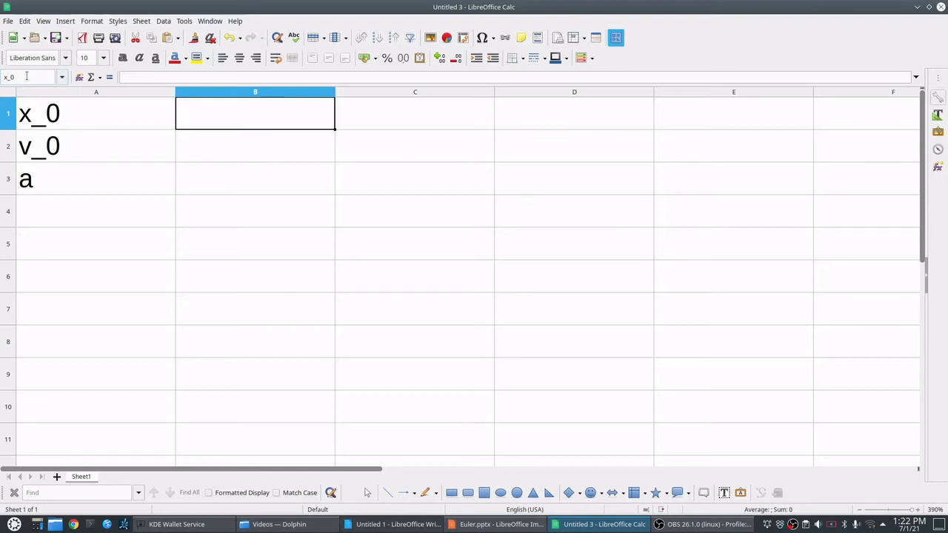
key(Return)
click(222, 153)
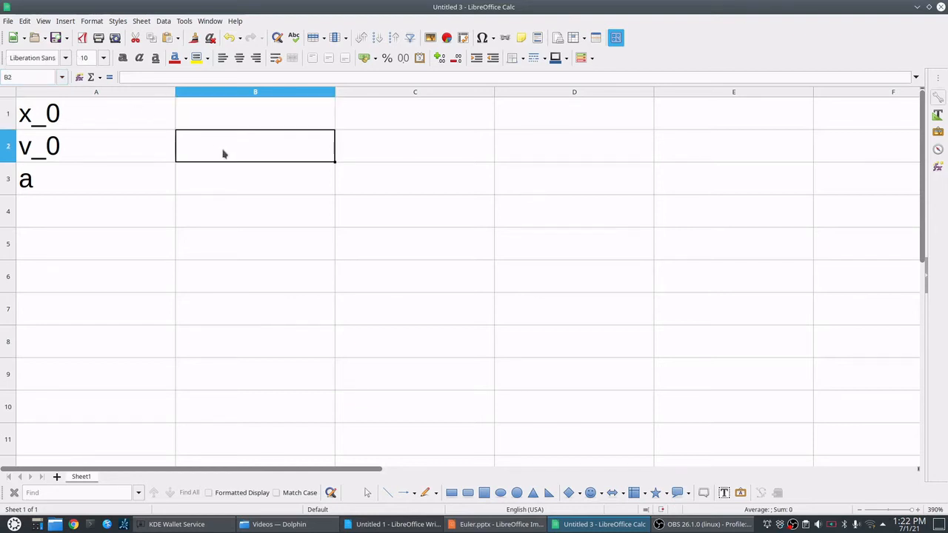
click(412, 208)
click(712, 279)
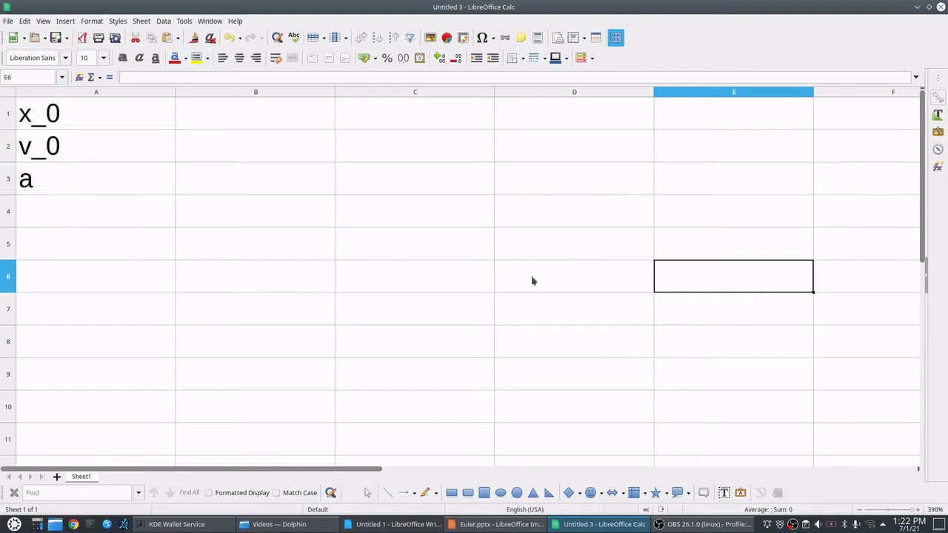
click(455, 245)
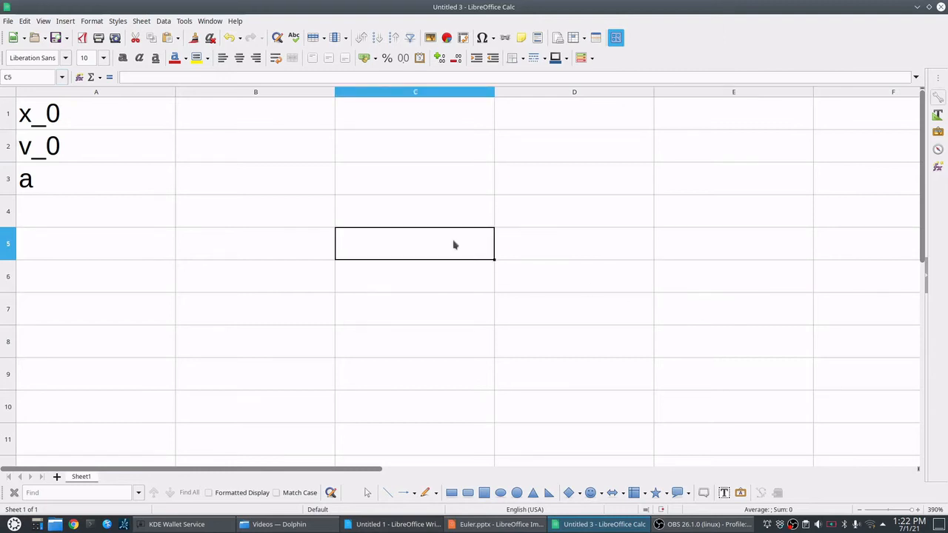
Enter 78 as the value of the named cell x_0 in B1.
click(230, 117)
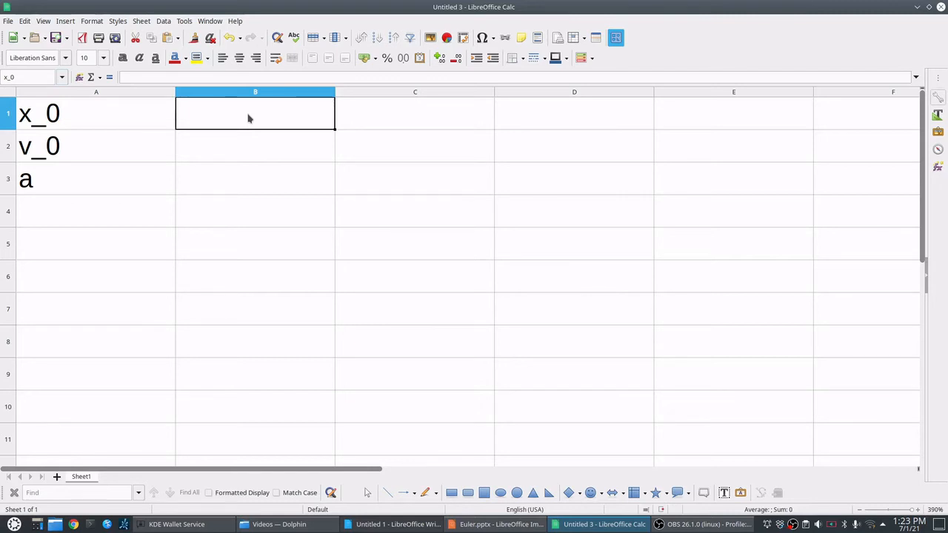
text(78)
key(Return)
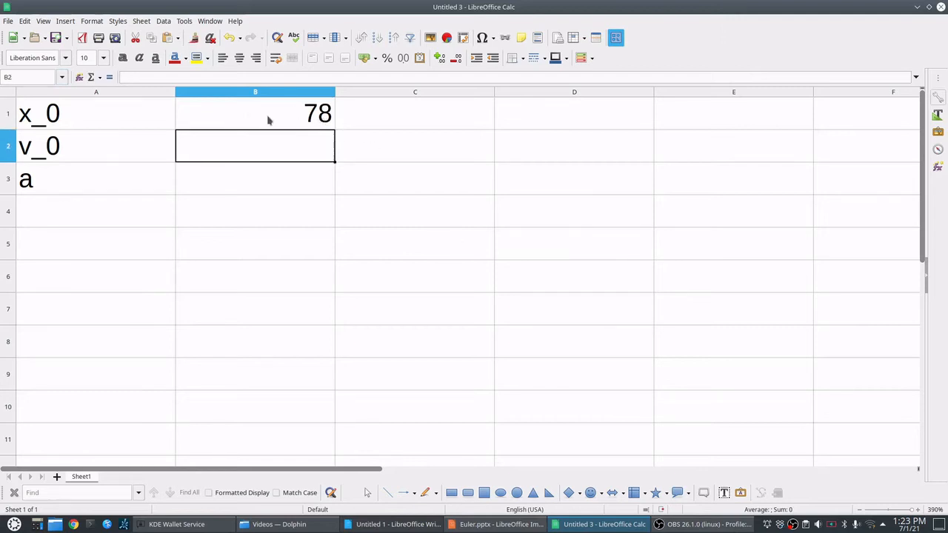
click(248, 114)
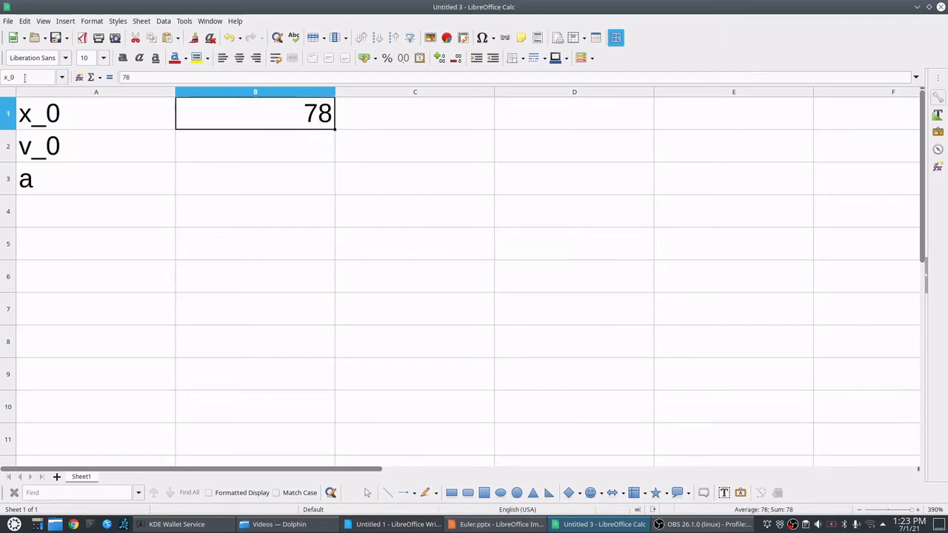
Enter the formula =x_0 in cell D4 to reference the named cell.
click(562, 215)
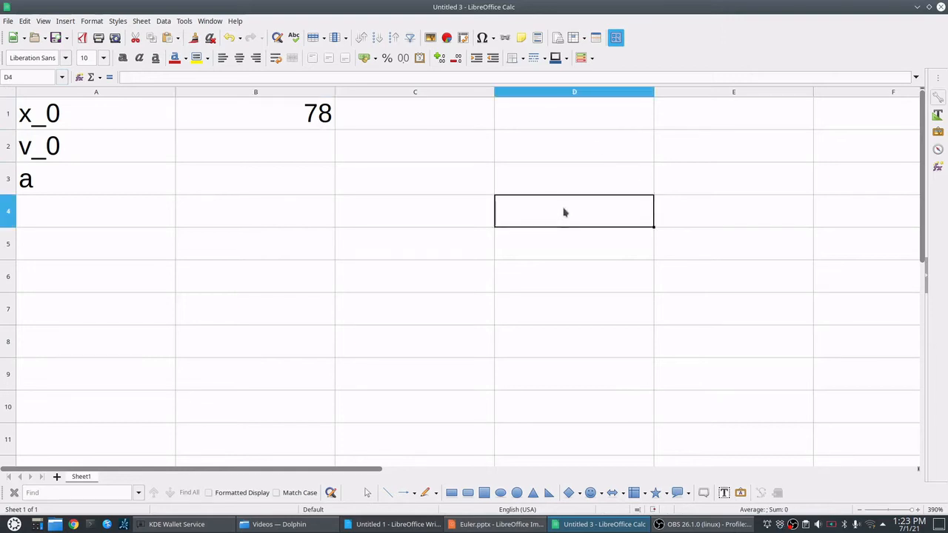
double_click(563, 212)
text(=)
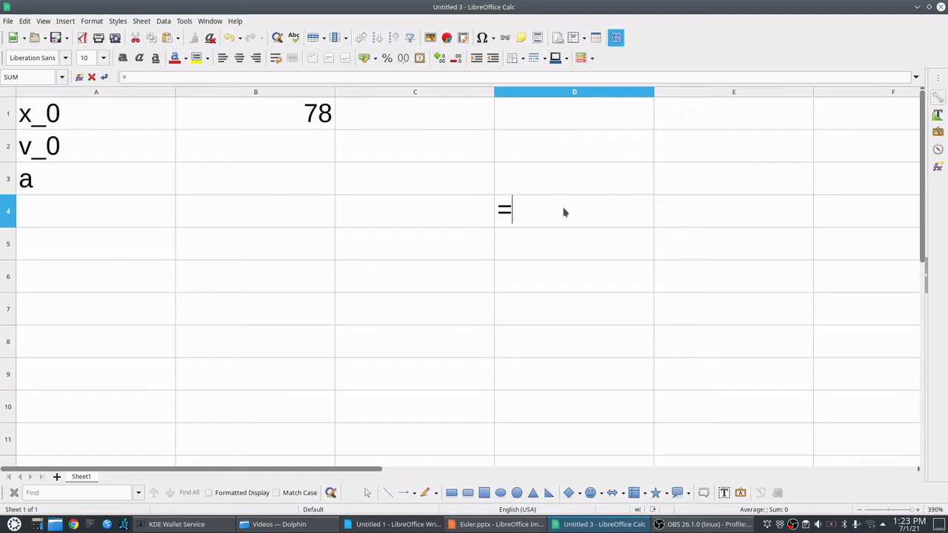
text(x_0)
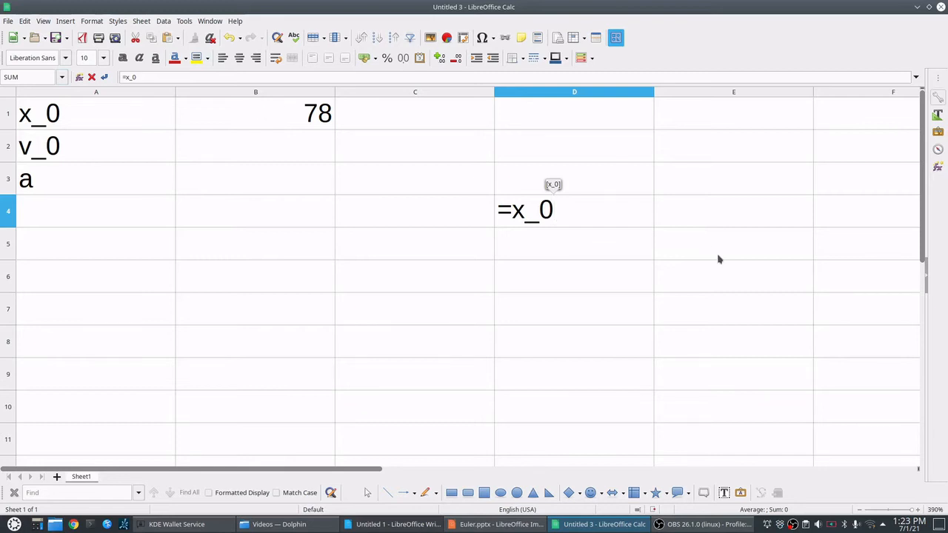
key(Return)
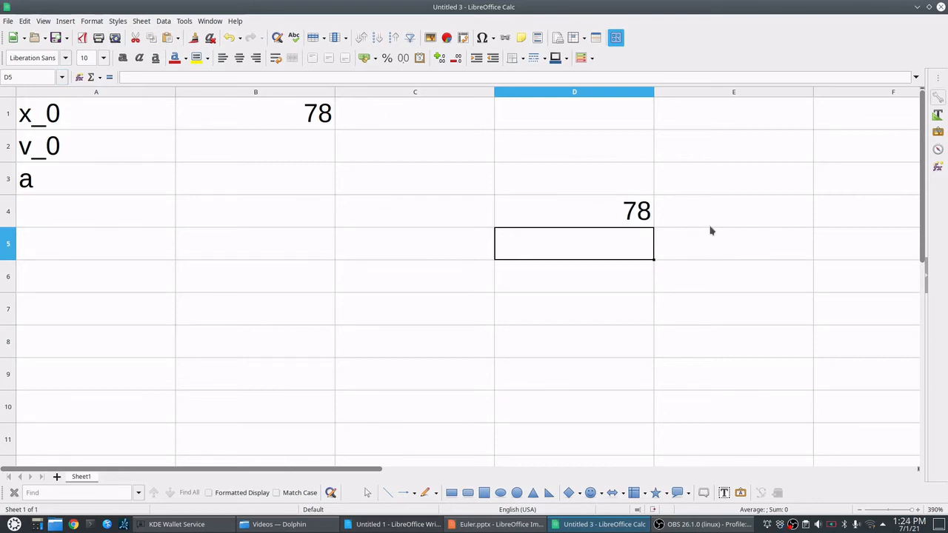
Set the value of the x_0 cell B1 to 3.
click(405, 270)
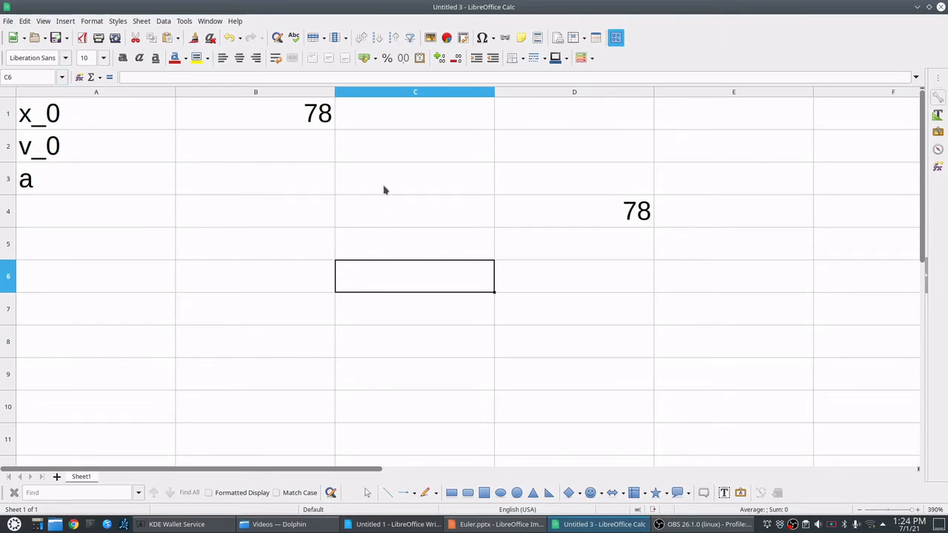
click(285, 117)
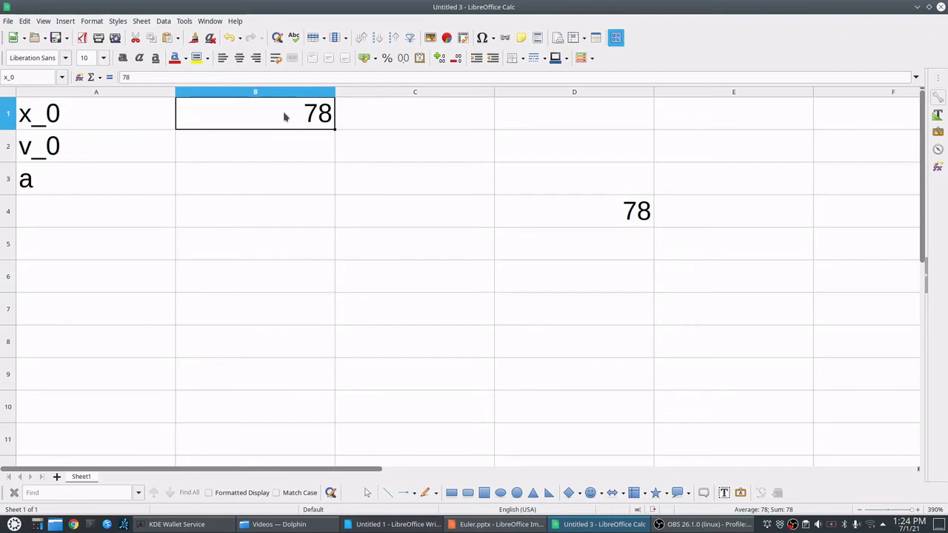
text(3)
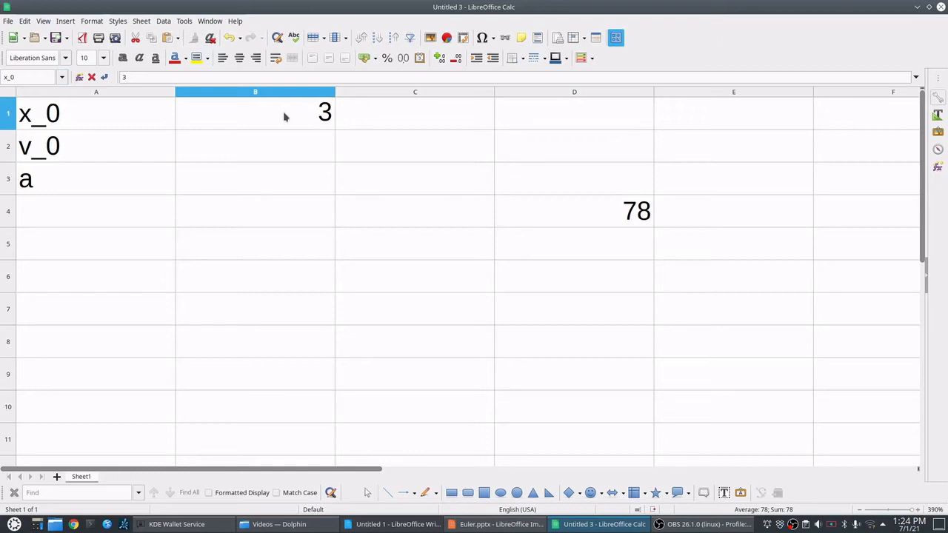
key(Return)
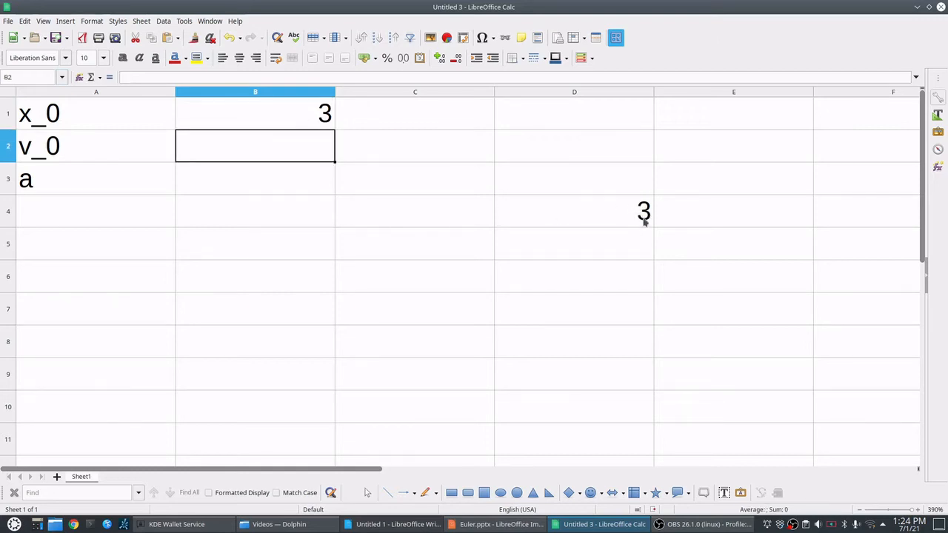
Define the name v_0 for cell B2.
click(229, 186)
click(185, 157)
click(27, 76)
text(v)
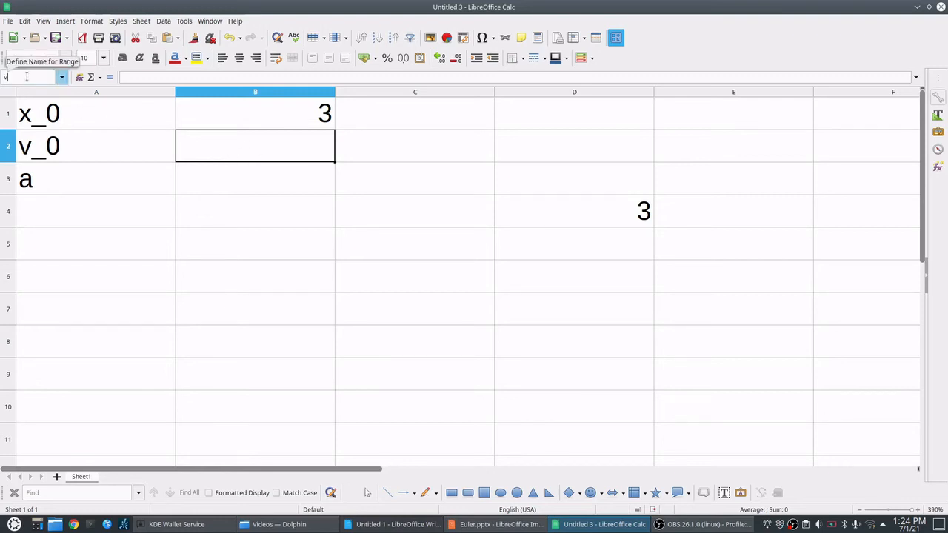
text(_0)
key(Return)
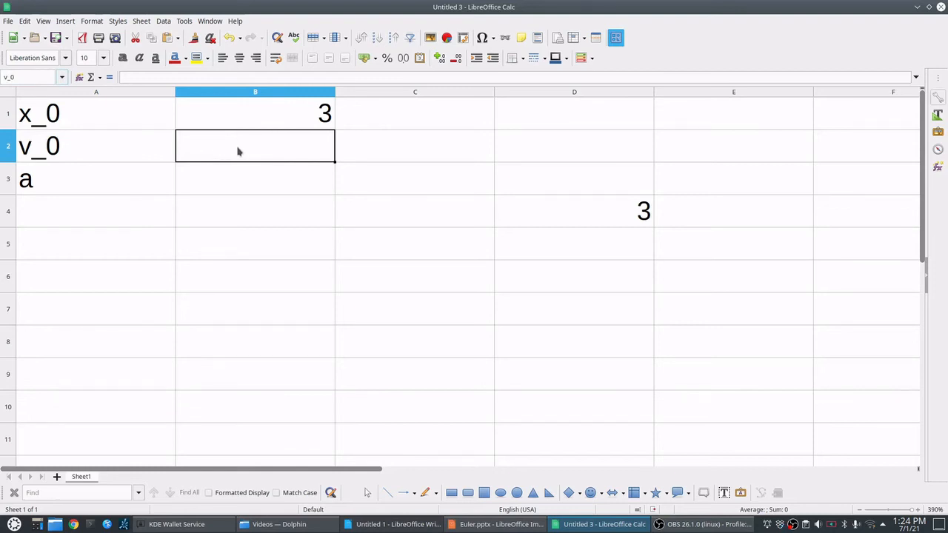
Define the name a for cell B3, beside its matching label.
click(207, 185)
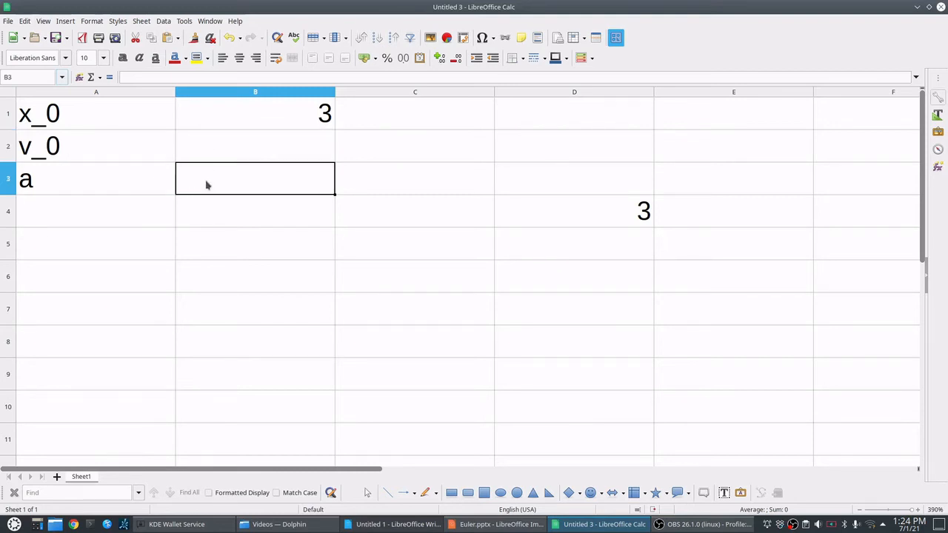
click(10, 78)
text(a)
click(209, 205)
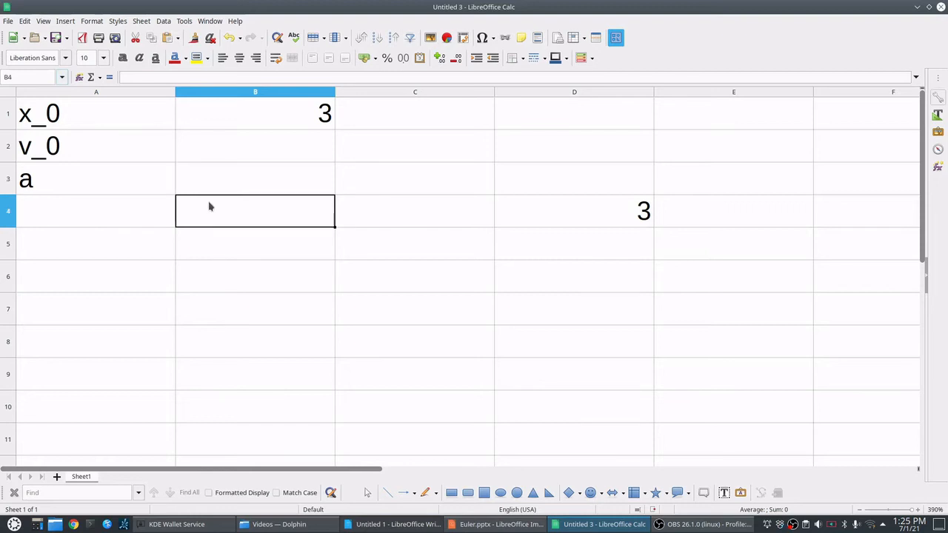
Set the v_0 value in B2 to 0 and the a value in B3 to -9.8.
click(258, 156)
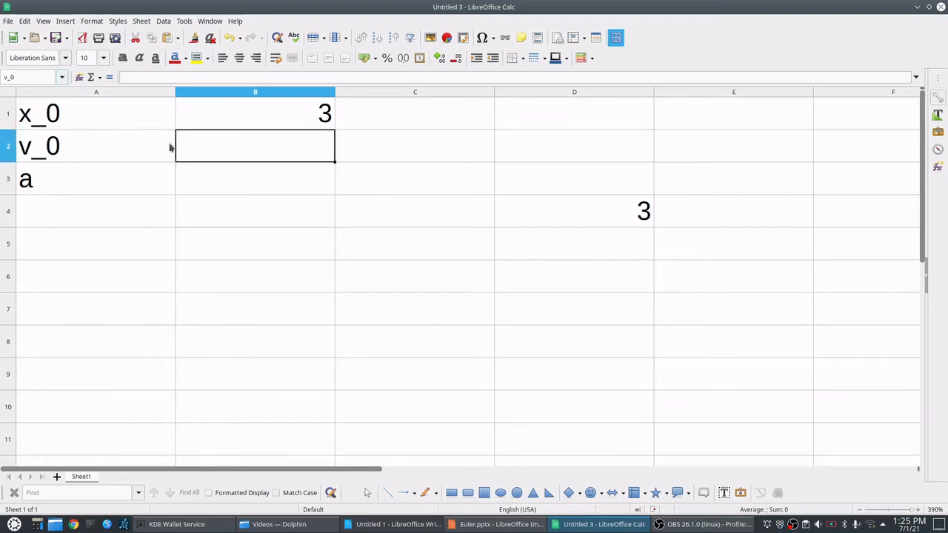
text(0)
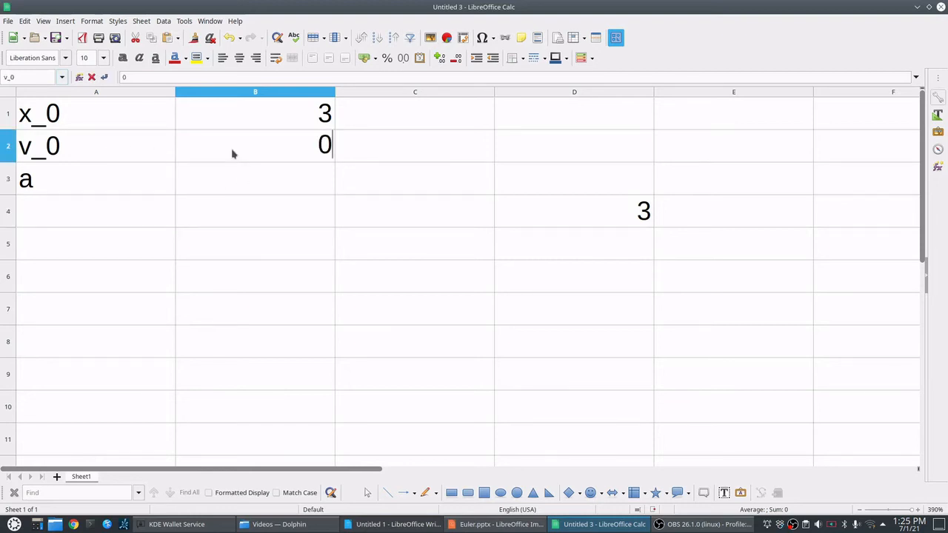
key(Return)
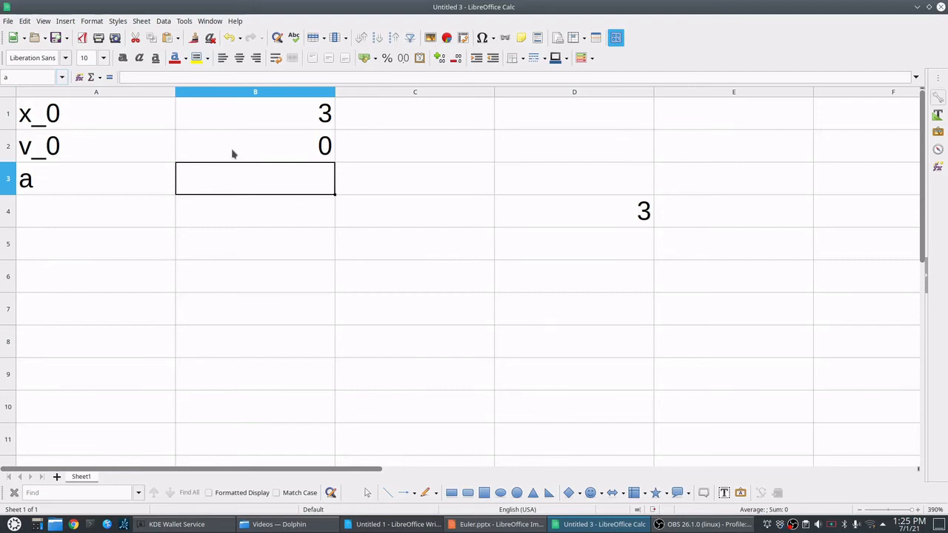
text(-9.8)
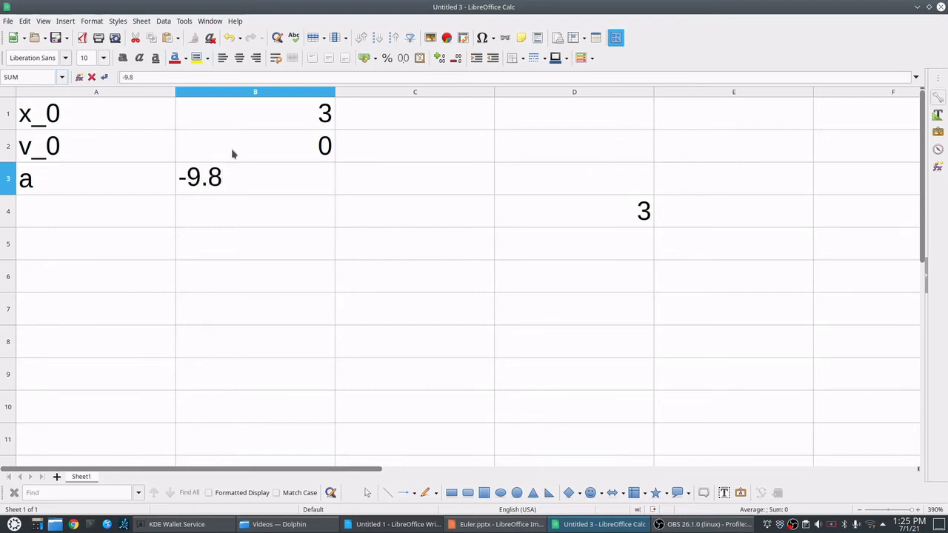
key(Return)
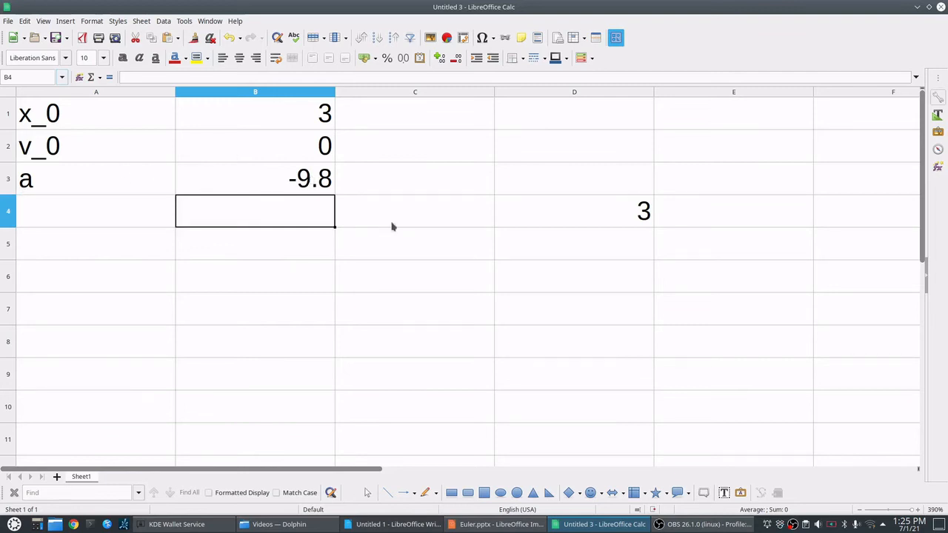
Enter the formula =v_0 in cell C5 to reference the named cell.
click(420, 251)
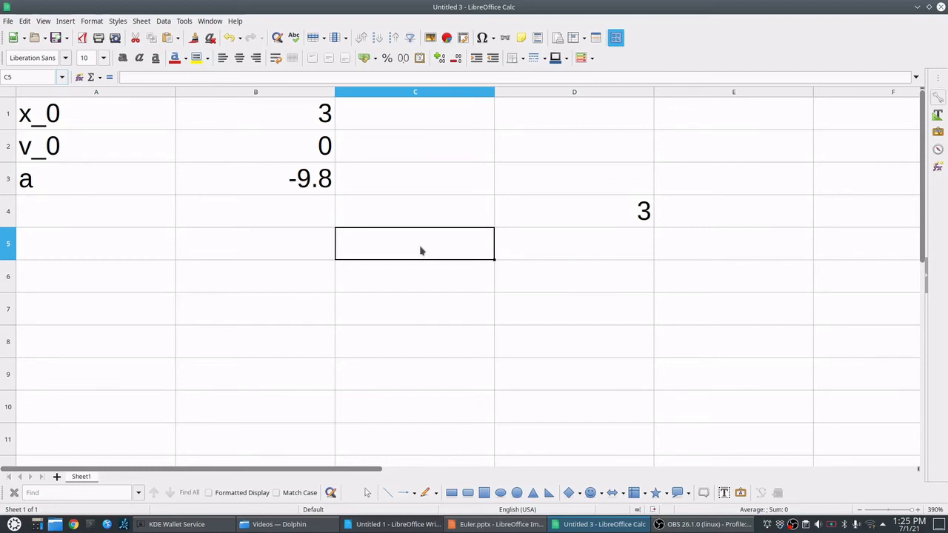
text(=v)
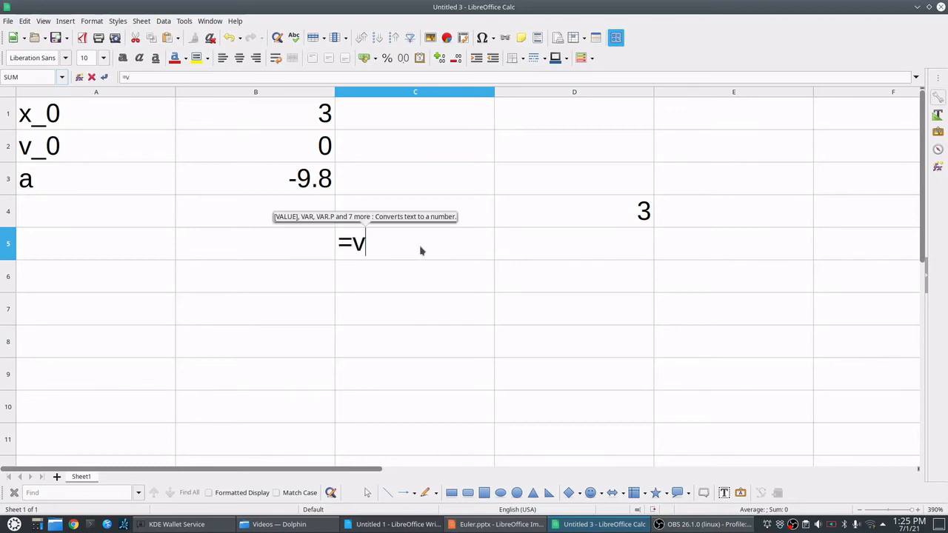
text(_0)
key(Return)
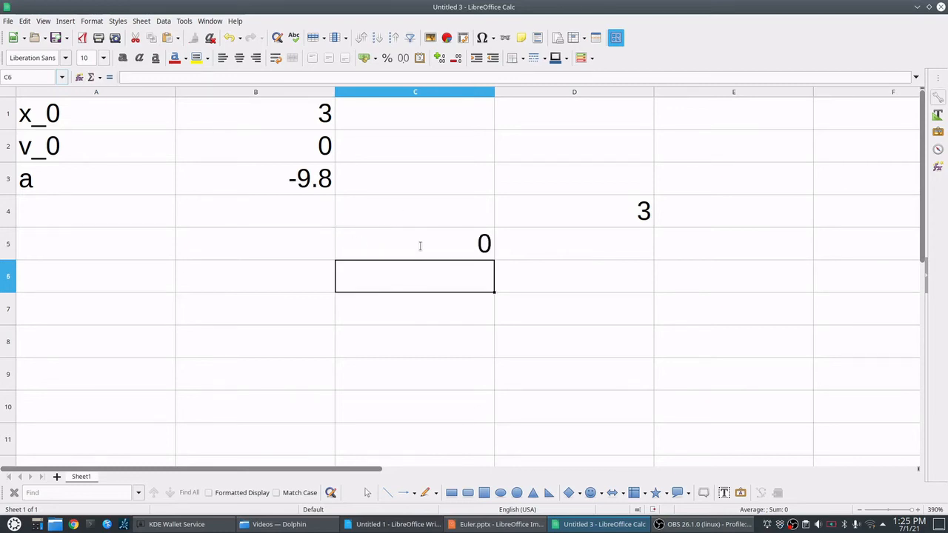
text(=a)
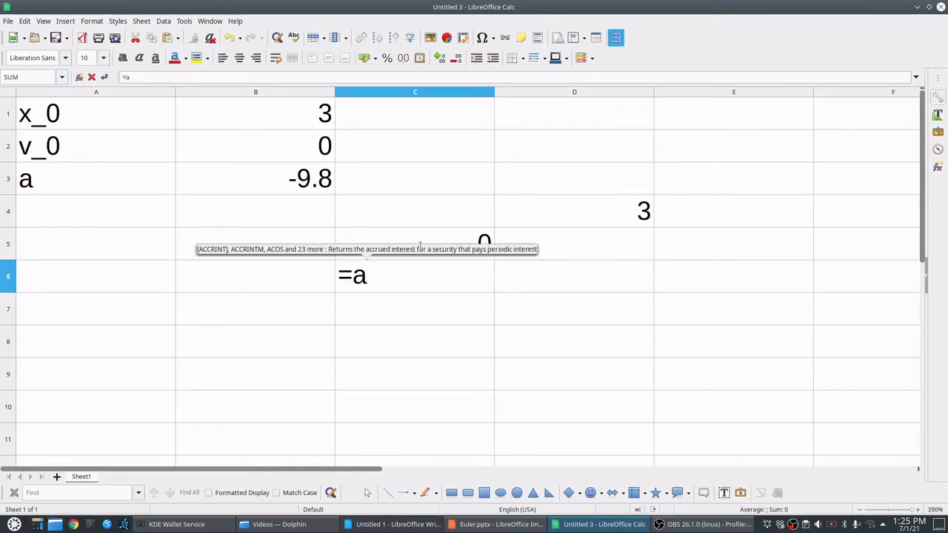
key(Return)
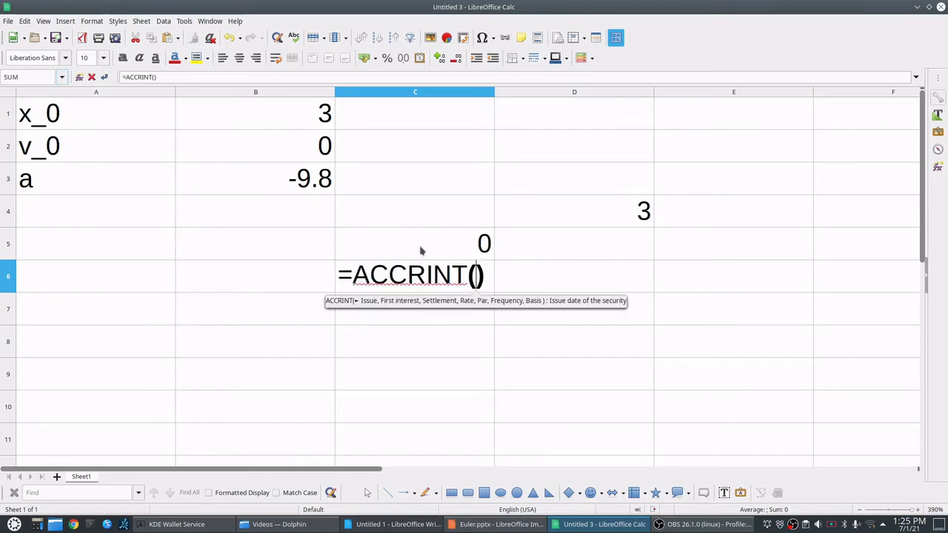
key(BackSpace)
key(BackSpace)
key(BackSpace)
key(BackSpace)
key(BackSpace)
key(BackSpace)
key(BackSpace)
key(BackSpace)
key(Right)
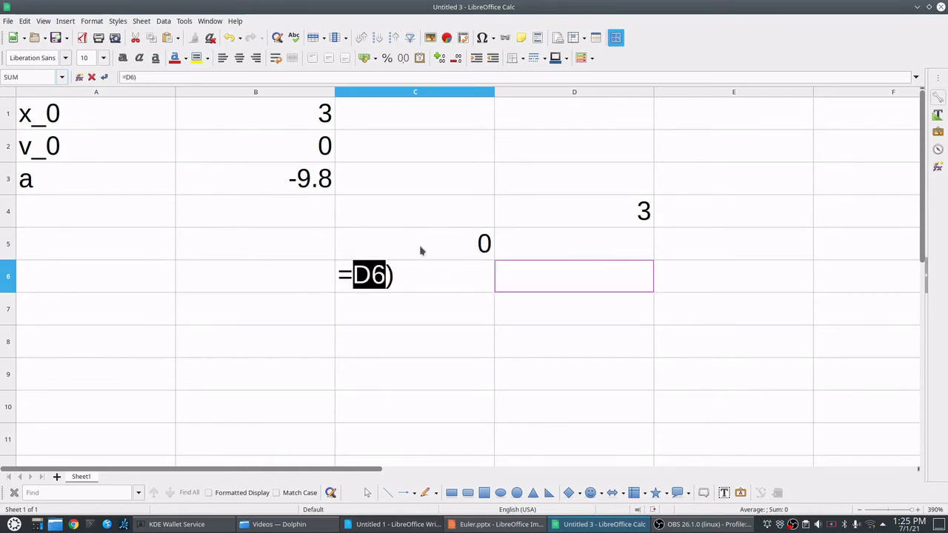
text(D)
key(BackSpace)
key(BackSpace)
key(Right)
key(BackSpace)
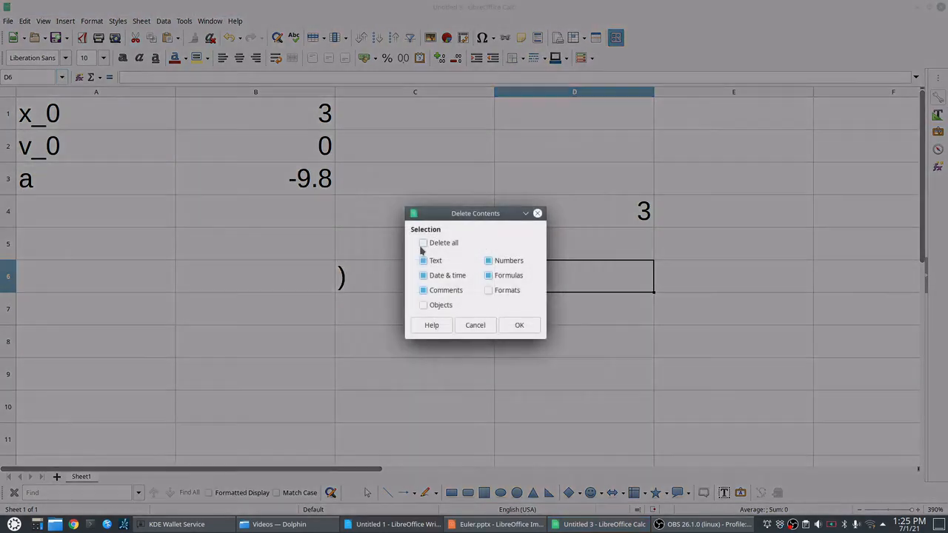
click(485, 324)
Replace the contents of cell C6 with the formula =a.
double_click(378, 281)
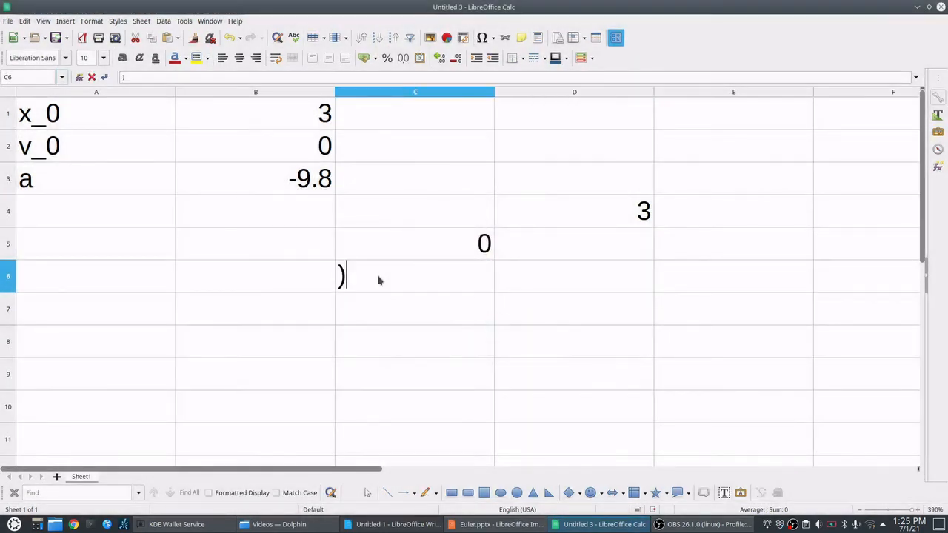
key(BackSpace)
text(=a)
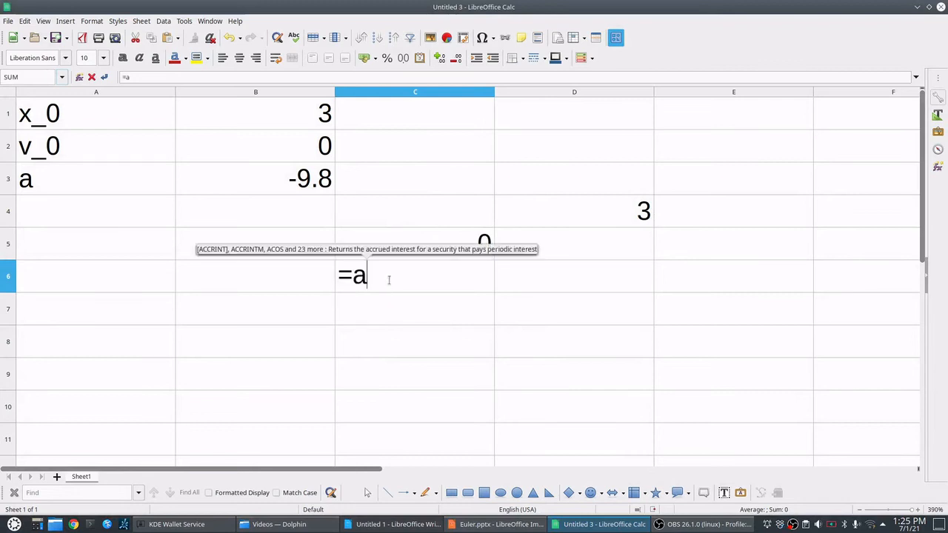
key(Return)
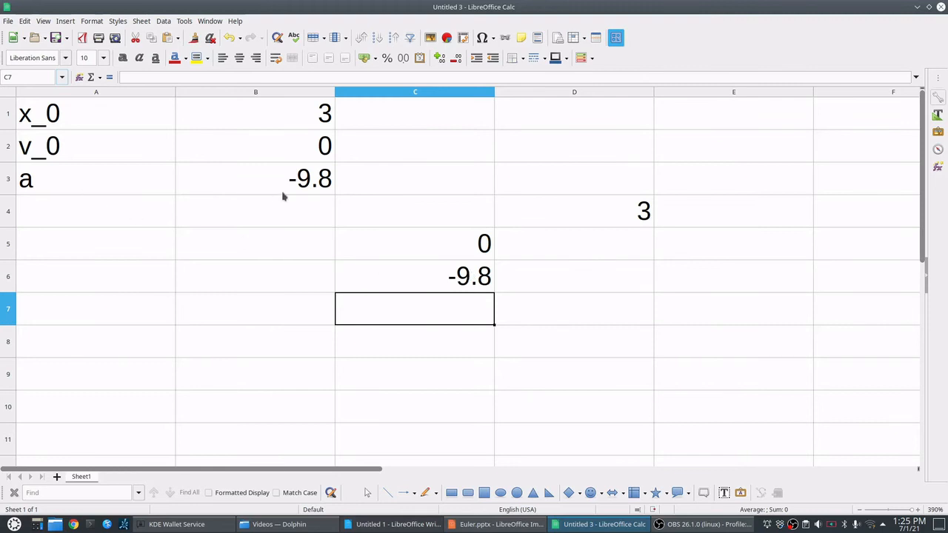
click(309, 186)
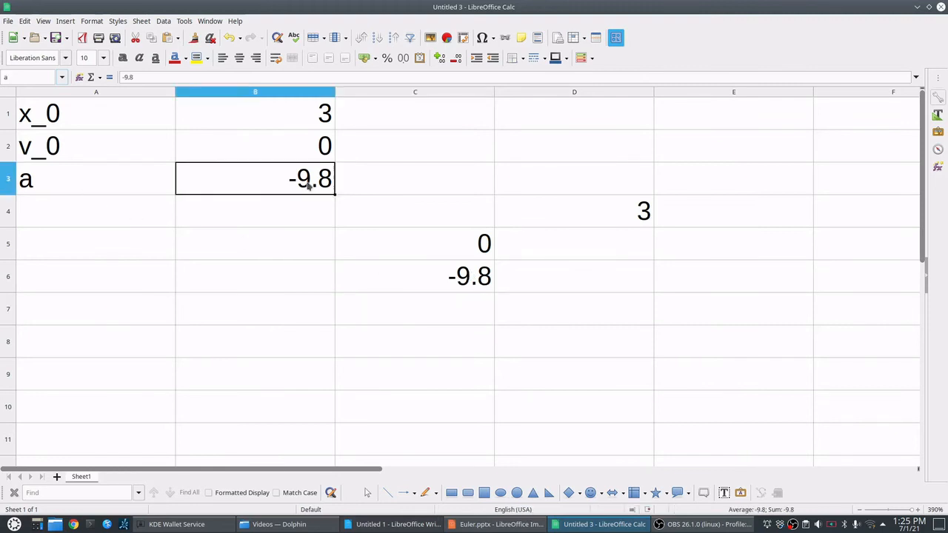
text(-)
key(Right)
key(Right)
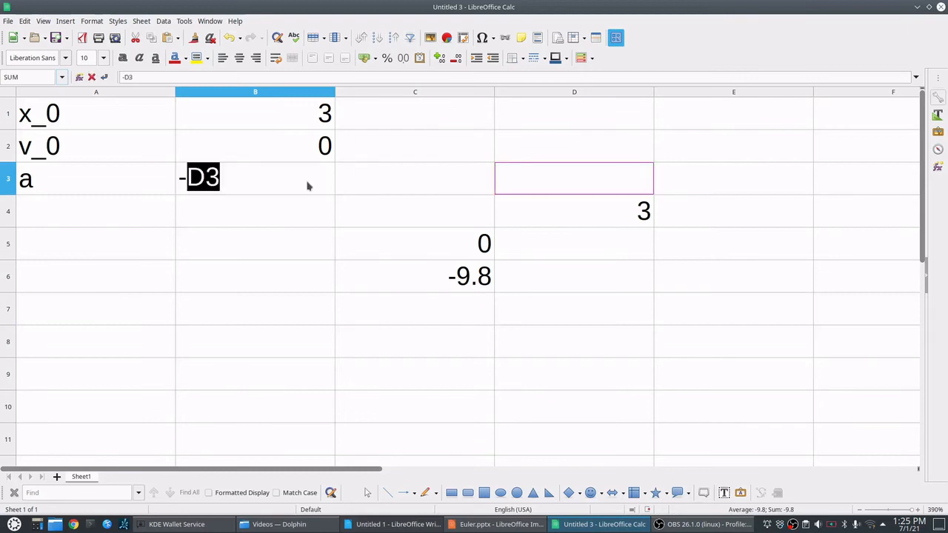
key(Tab)
Set the value of the a cell B3 to -1.6.
click(309, 186)
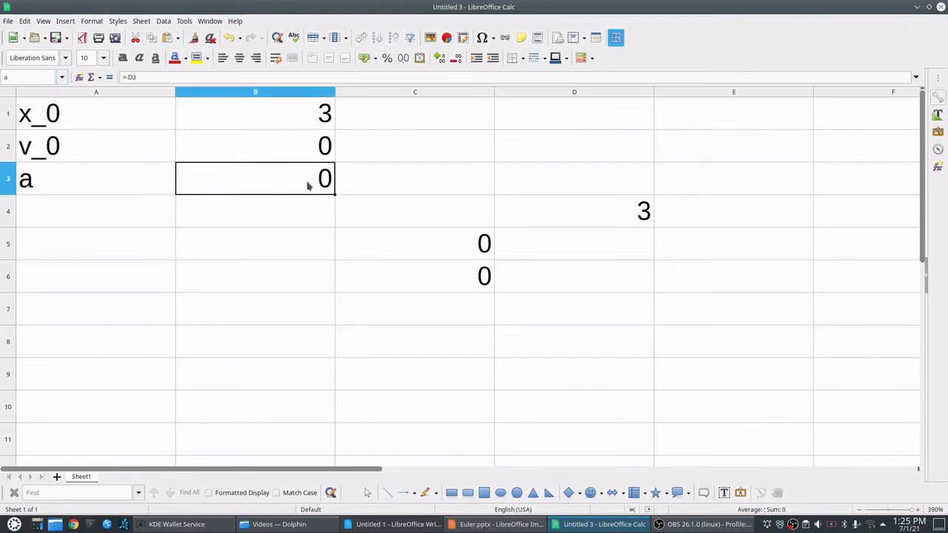
text(-1.6)
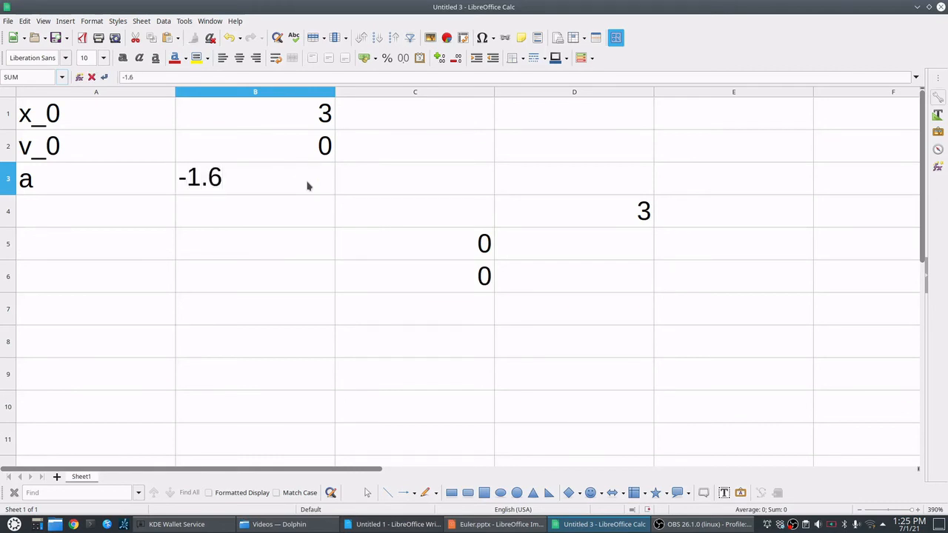
key(Return)
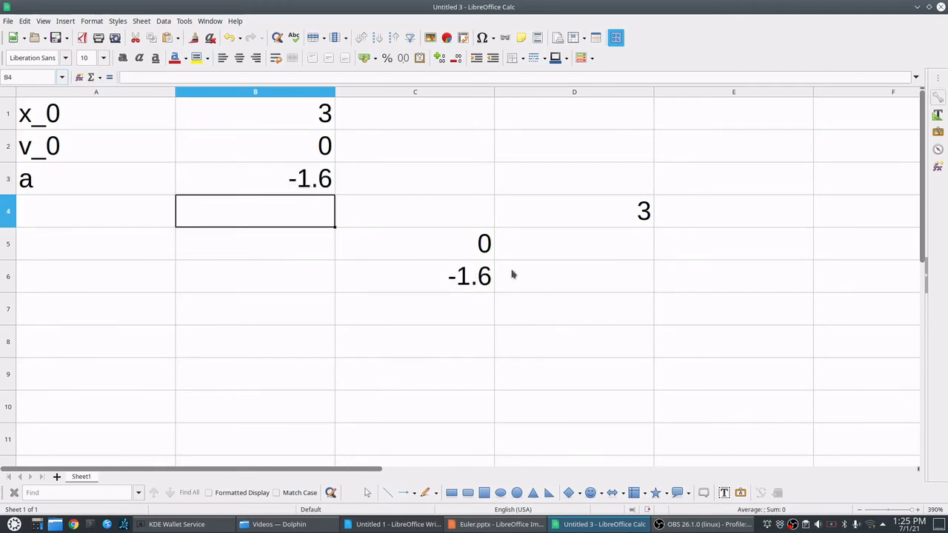
Set the value of the a cell B3 to -9.8.
click(308, 182)
text(-9.8)
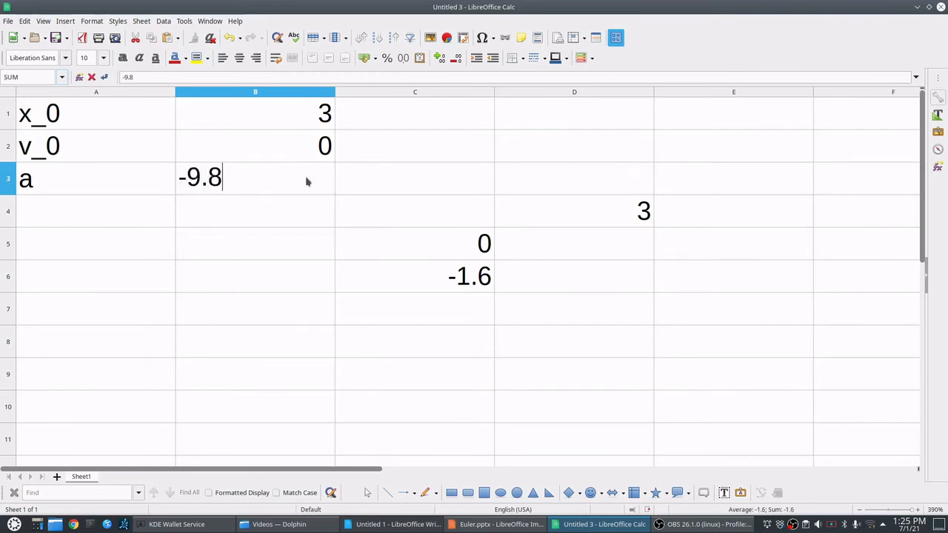
key(Return)
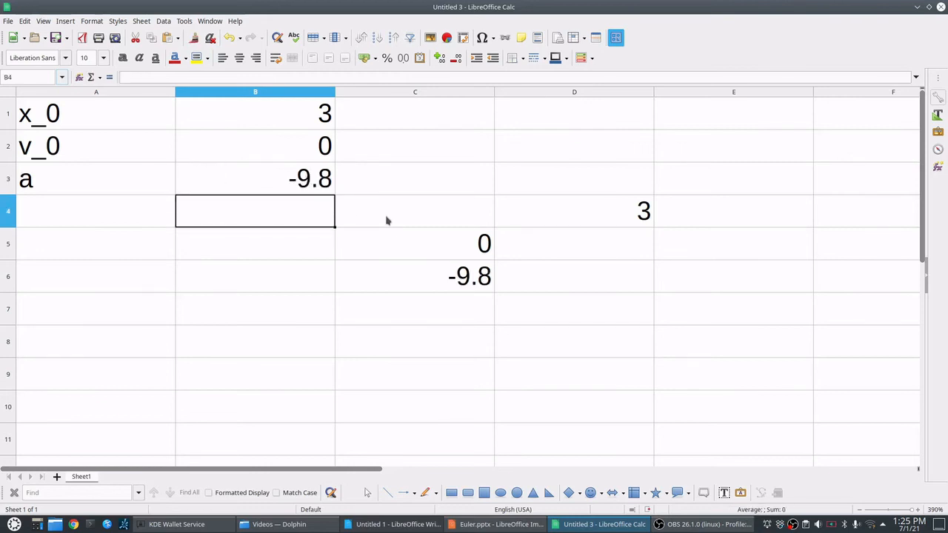
Delete the contents of the test formula range C4:D6.
click(460, 208)
drag(536, 215, 558, 271)
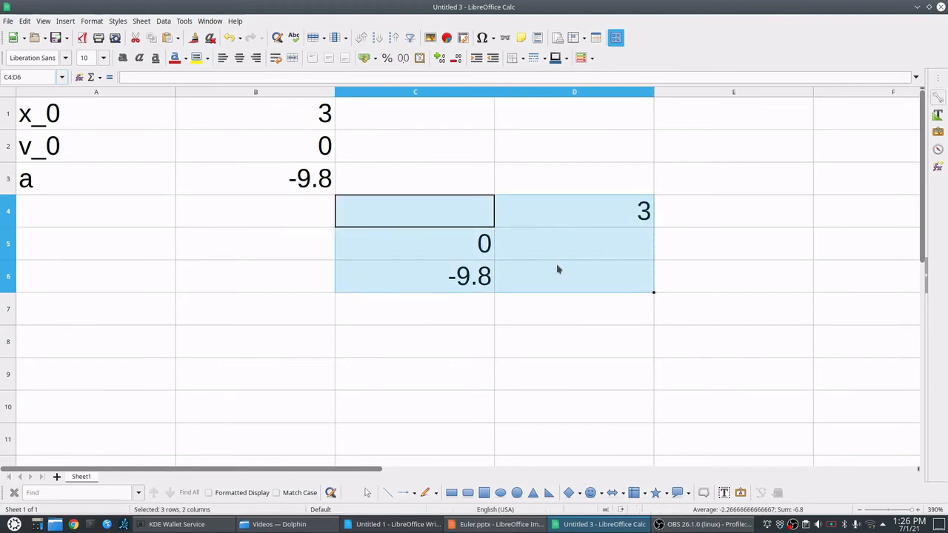
key(Delete)
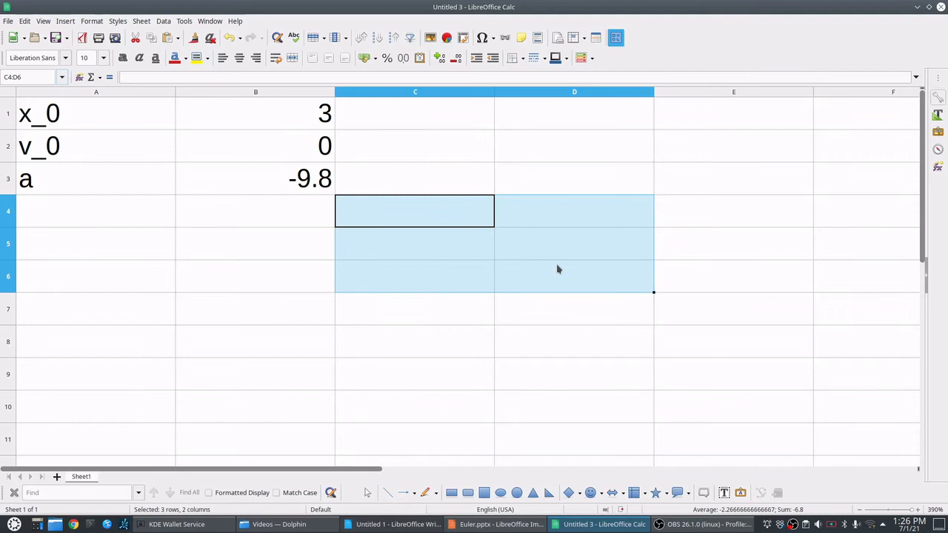
click(584, 189)
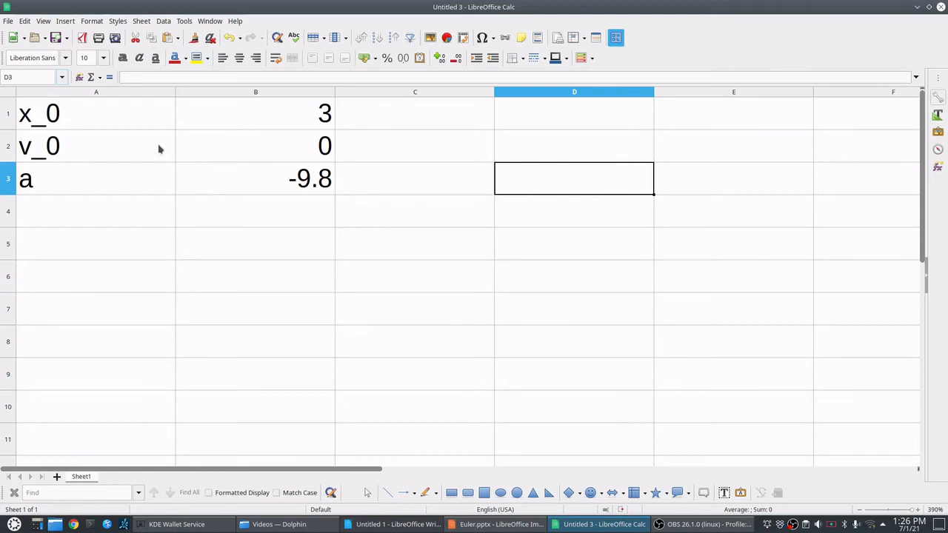
Select cell C4 and open the Manage Names dialog, placing it clear of the values in column B.
click(226, 125)
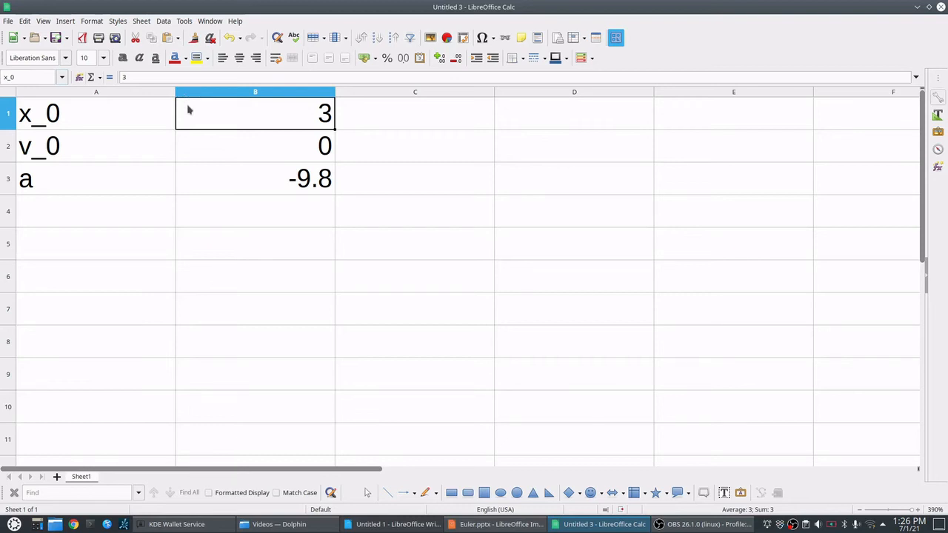
click(436, 220)
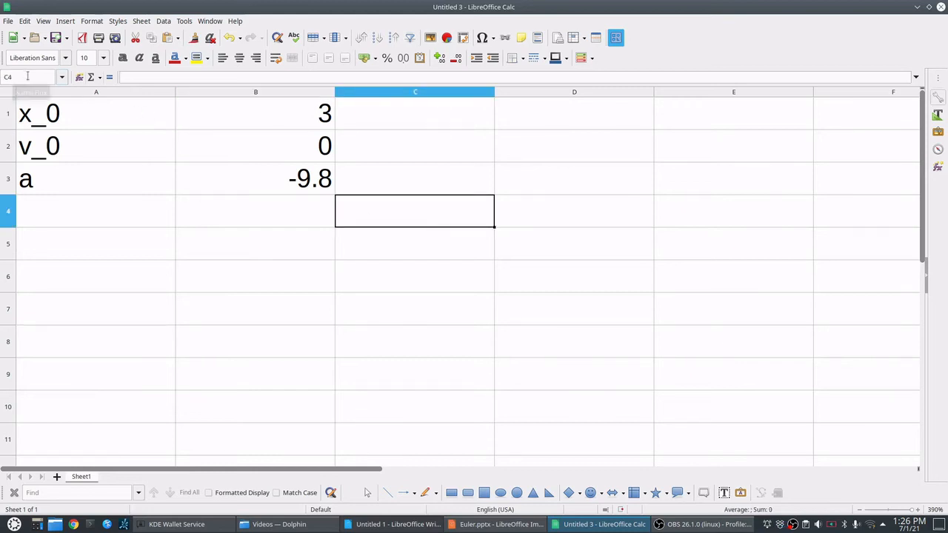
click(137, 21)
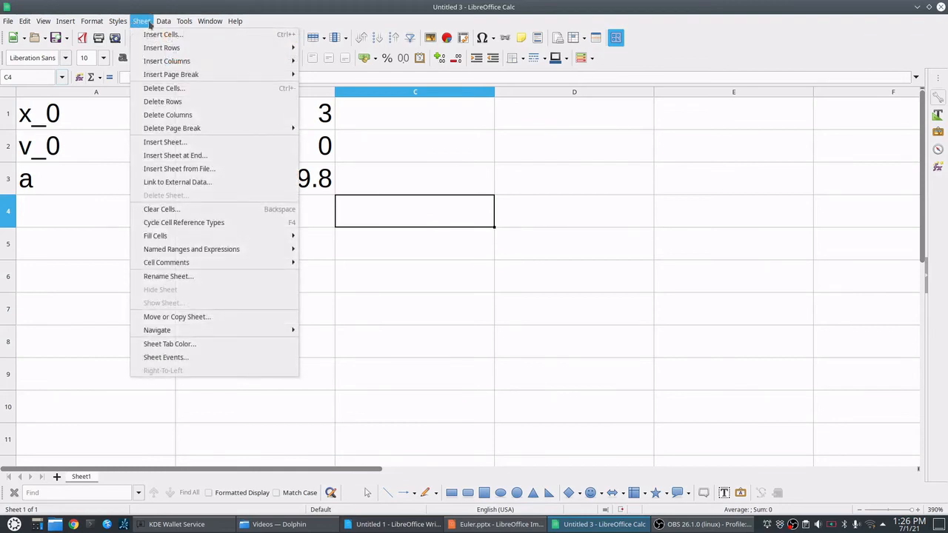
mouse_move(168, 250)
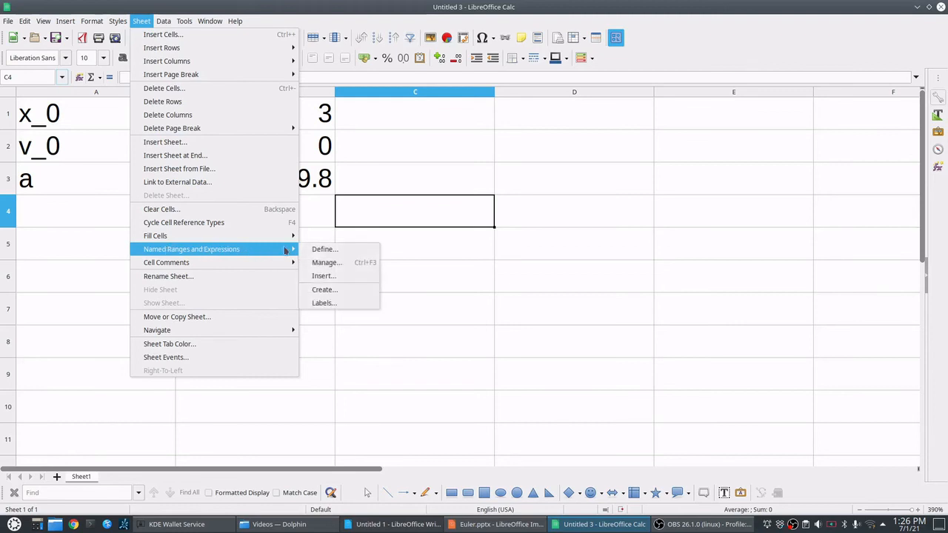
click(317, 265)
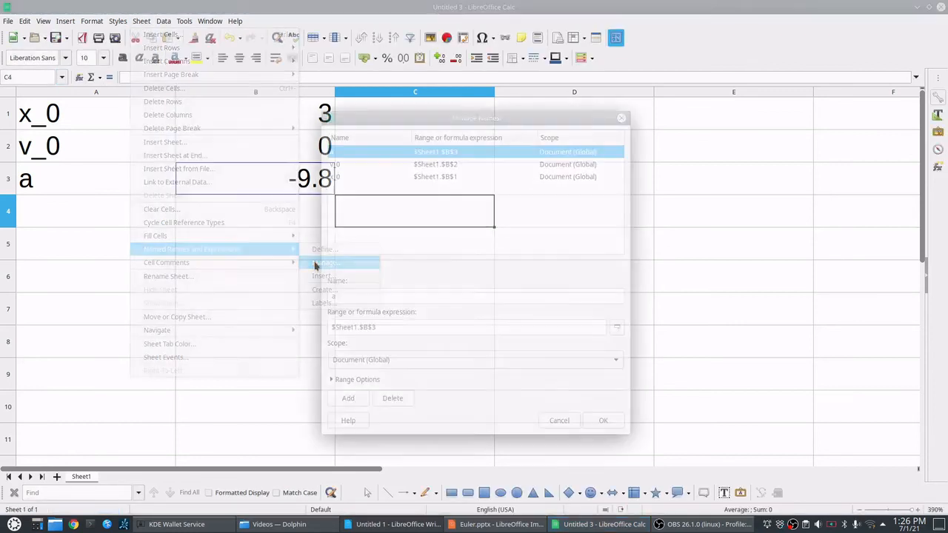
drag(464, 123, 516, 110)
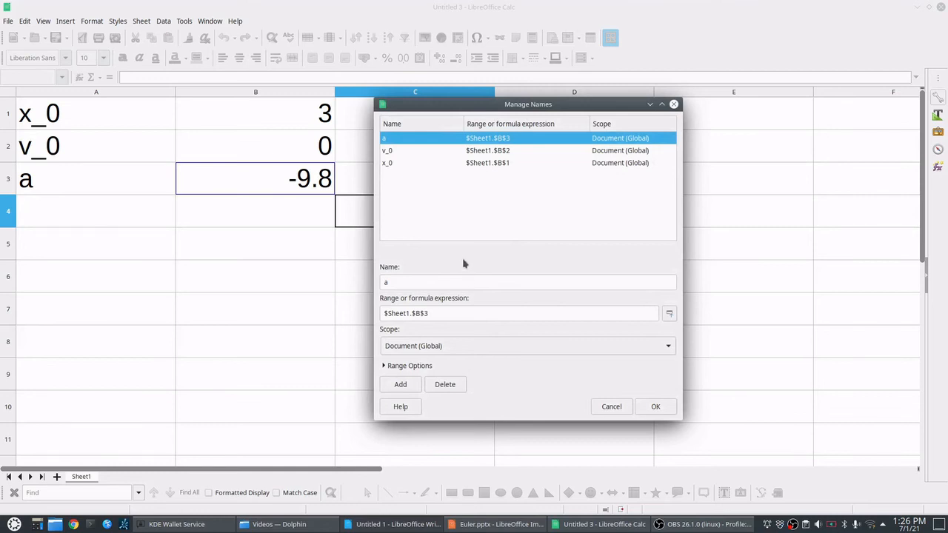
drag(466, 104, 494, 114)
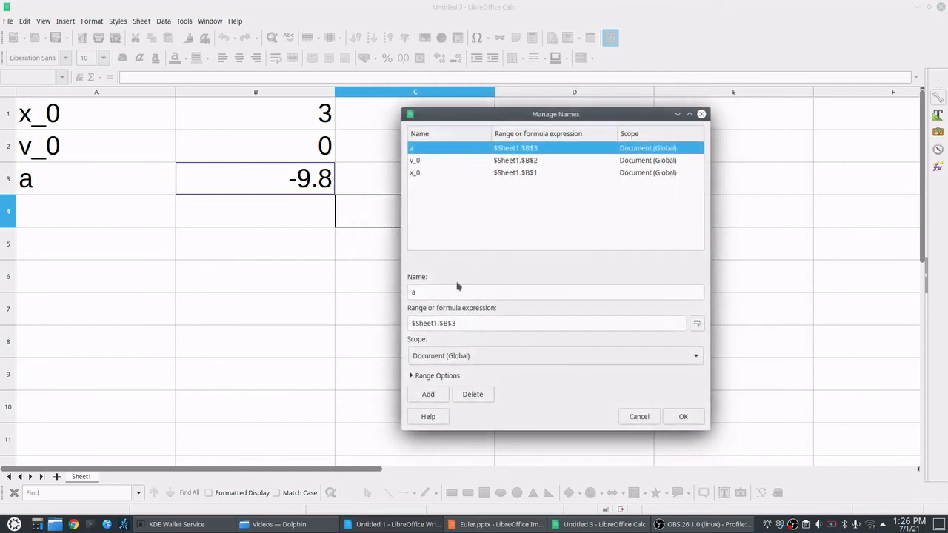
Define the name dt for cell $Sheet1.$B$4 with Document (Global) scope and save the managed names.
click(428, 394)
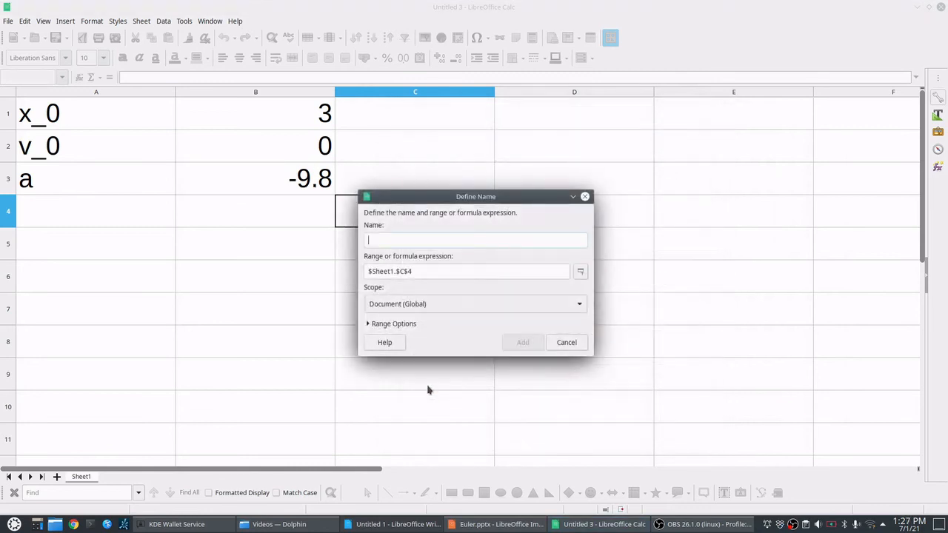
text(dt)
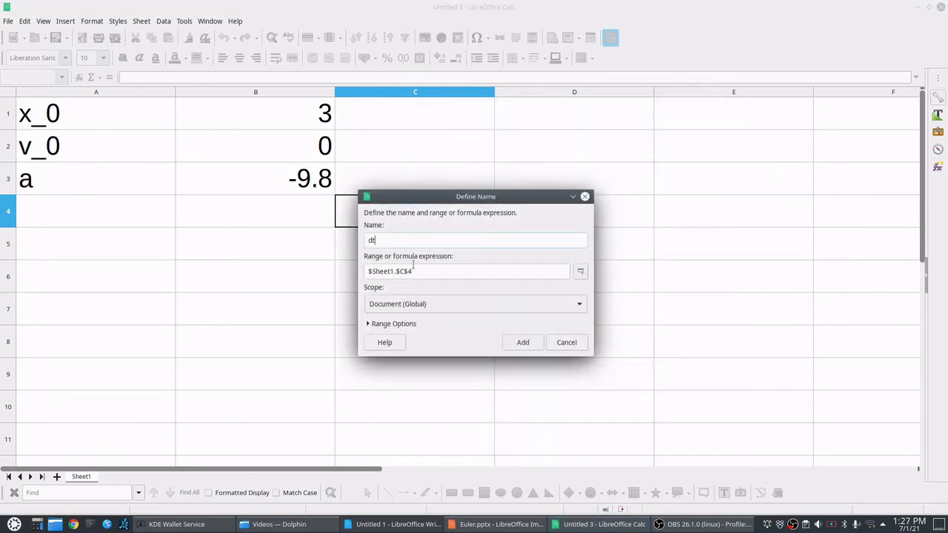
click(581, 273)
click(579, 213)
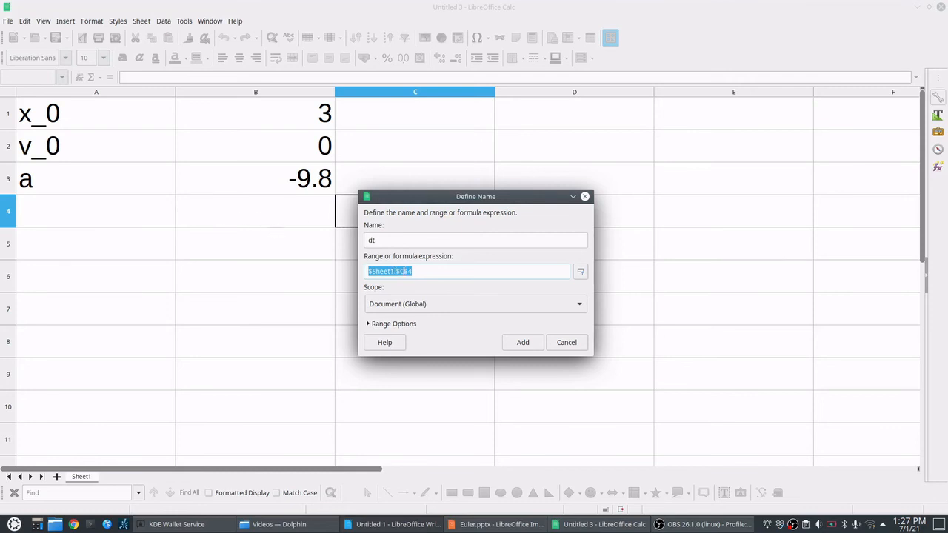
click(406, 271)
key(BackSpace)
click(513, 343)
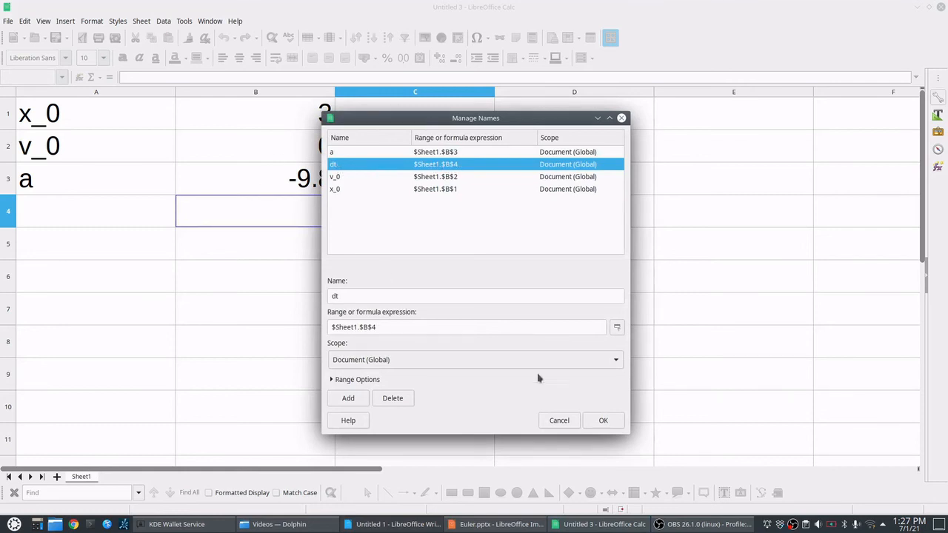
click(601, 420)
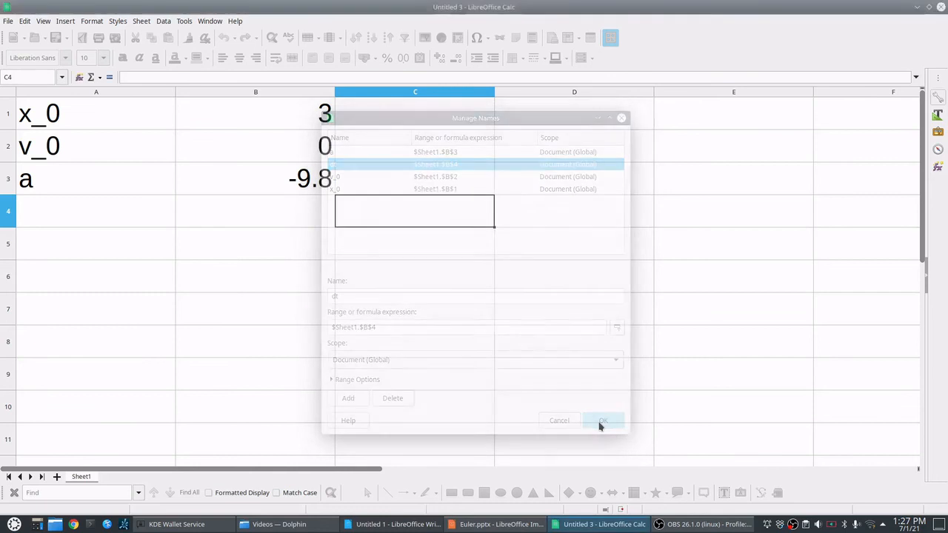
Label cell A4 as dt and set the value of the dt cell B4 to 2.
click(114, 220)
text(dt)
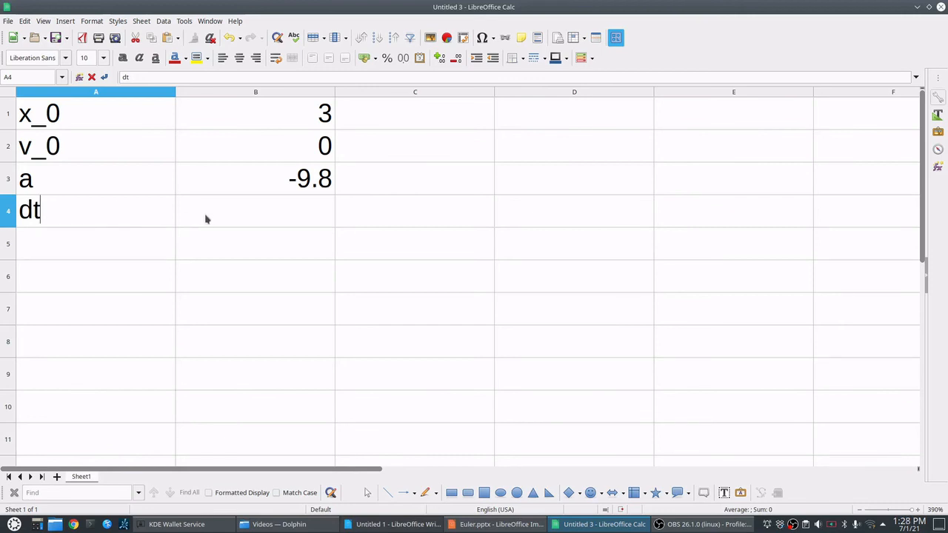
click(212, 254)
click(229, 220)
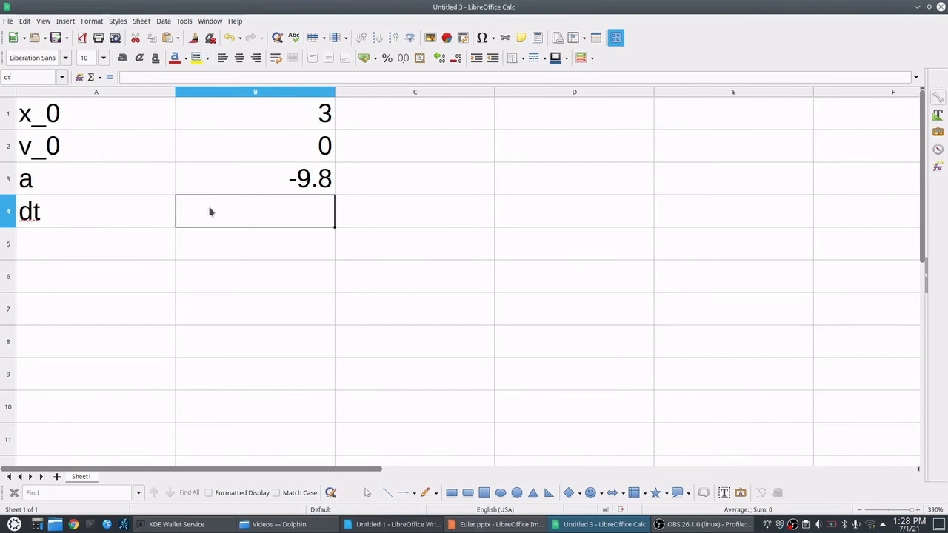
text(2)
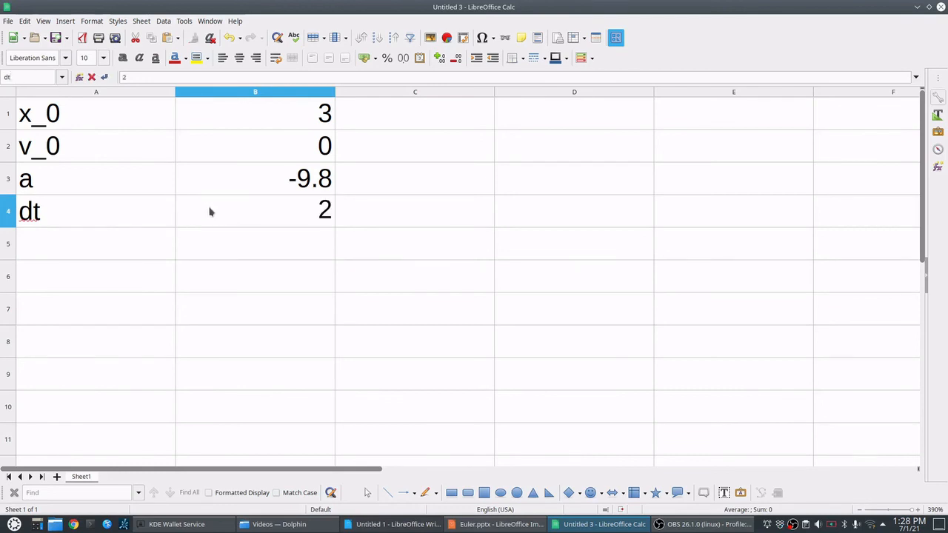
key(Return)
Test the dt name by entering the formula =dt in cell D5, and delete that cell's contents.
click(529, 247)
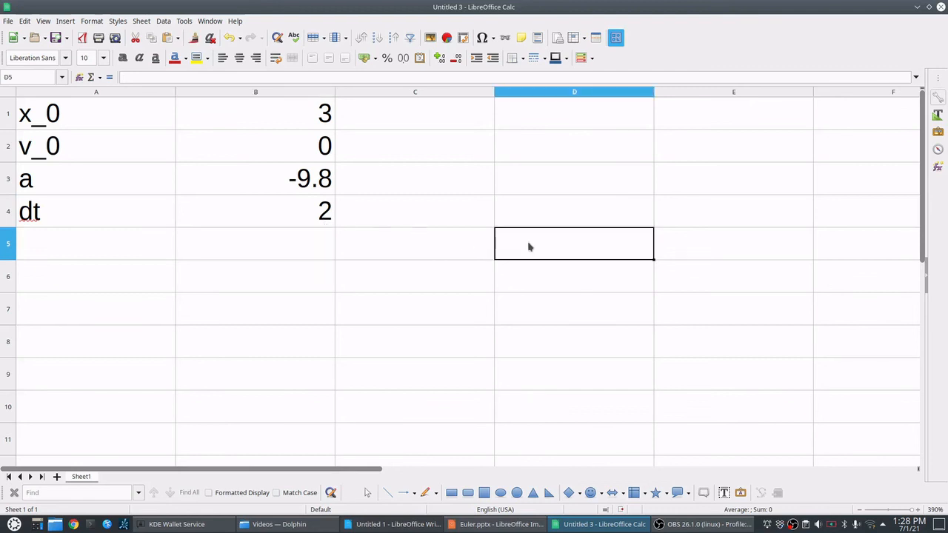
text(=dt)
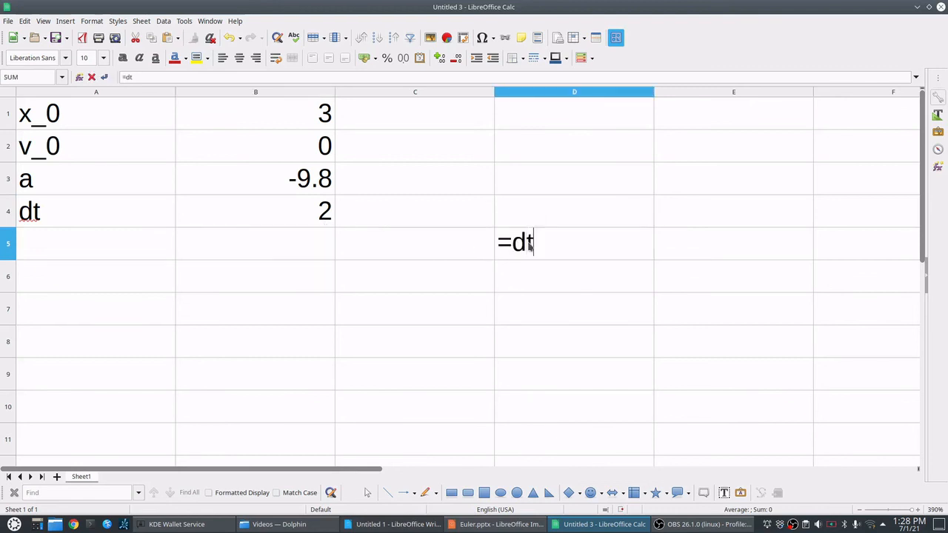
key(Return)
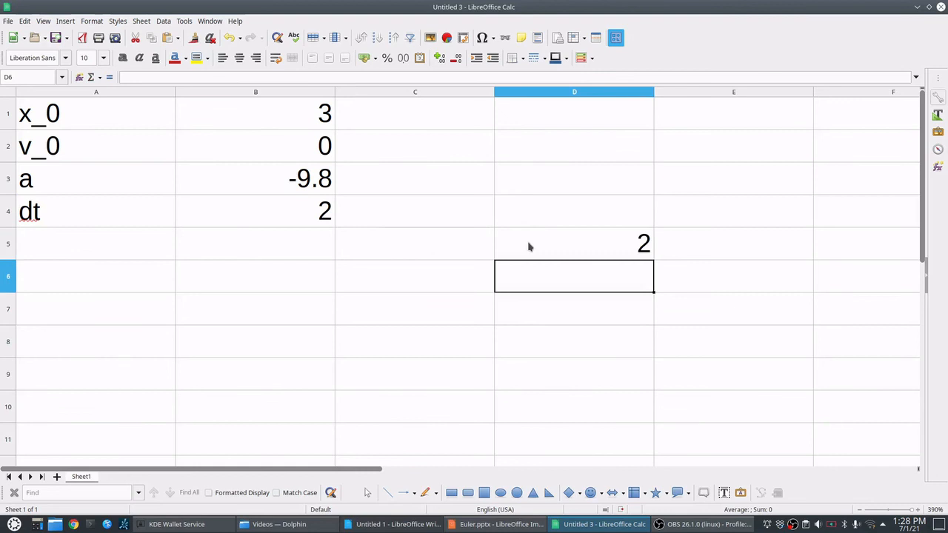
click(529, 246)
key(BackSpace)
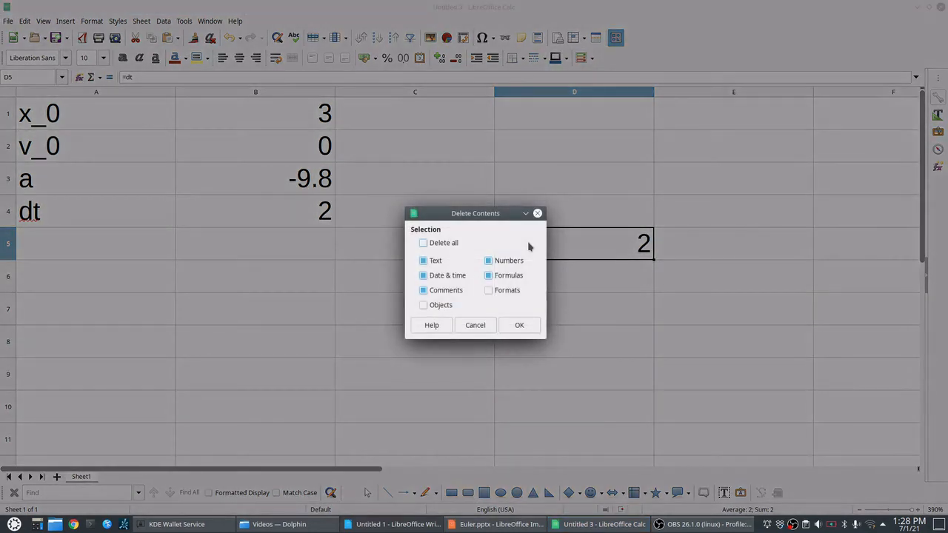
click(525, 323)
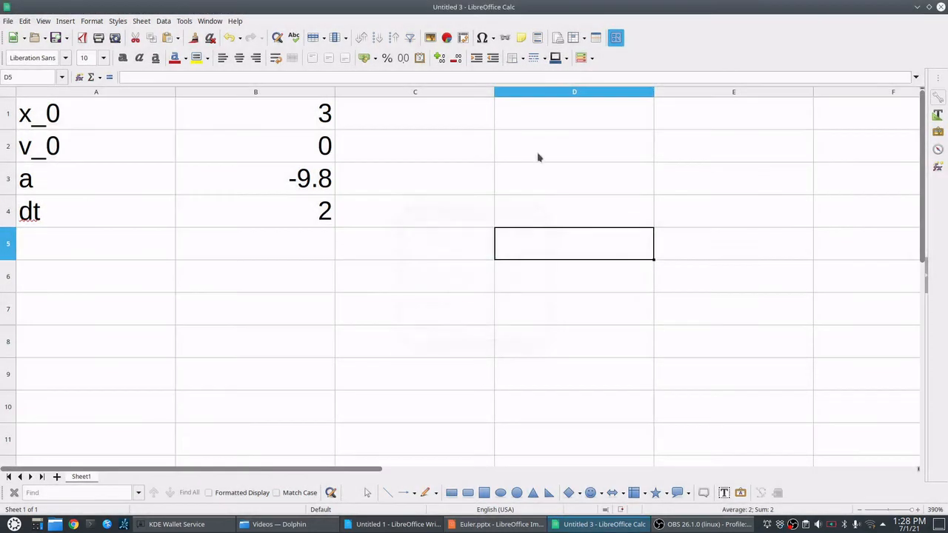
Set the x_0 cell B1 to 0 and the v_0 cell B2 to 10.
click(303, 119)
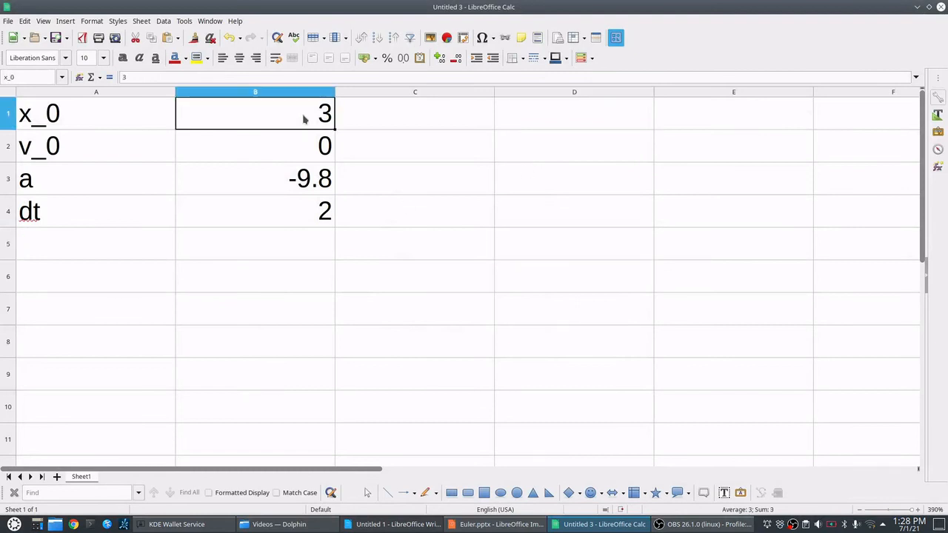
text(0)
key(Return)
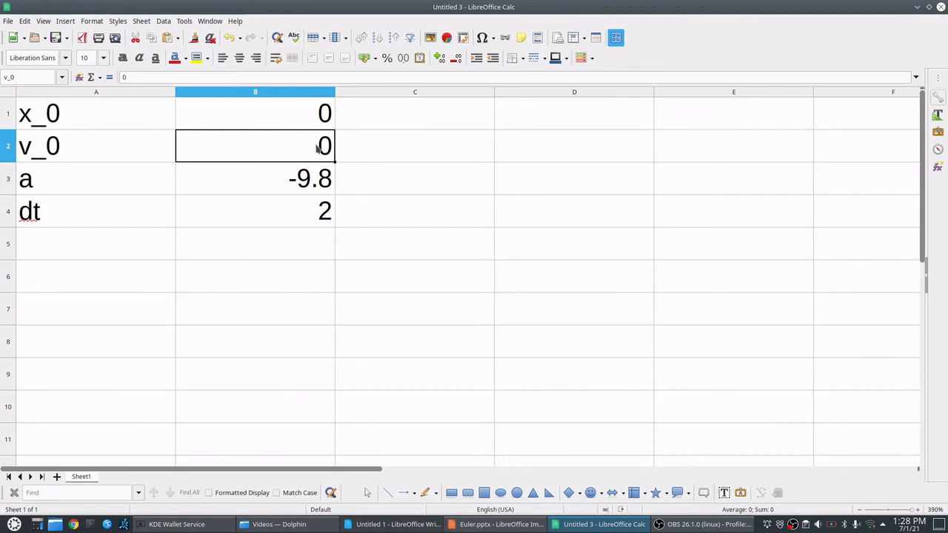
text(10)
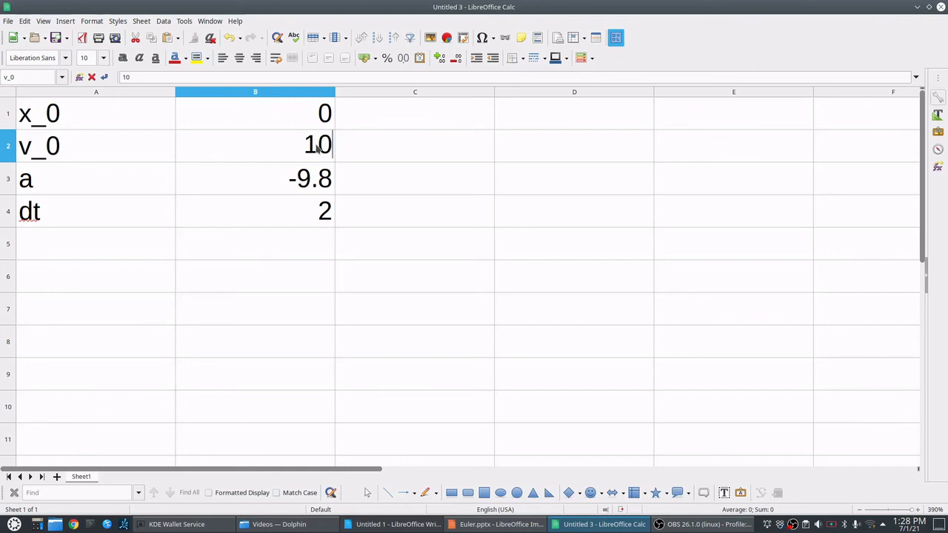
key(Return)
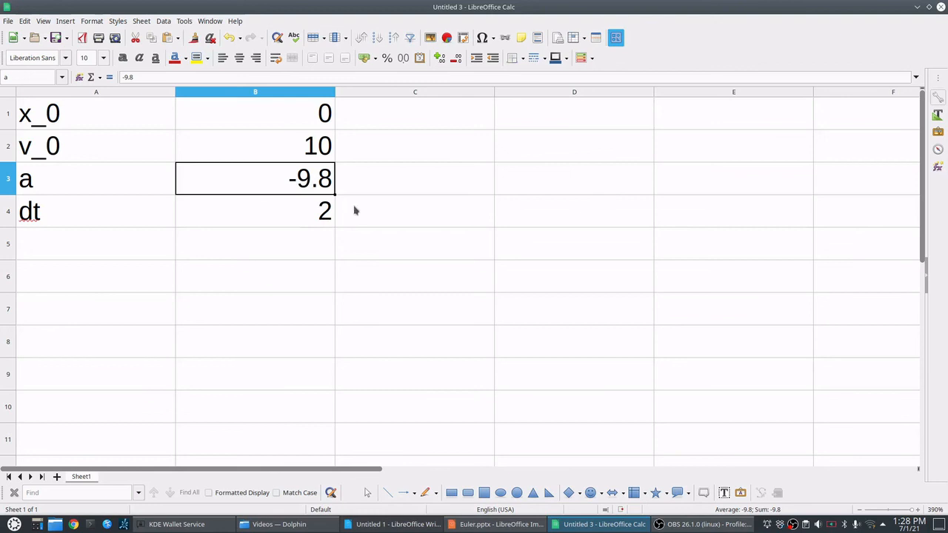
Enter the position formula =x_0+v_0*dt+0.5*a*dt^2 in cell D2.
click(574, 148)
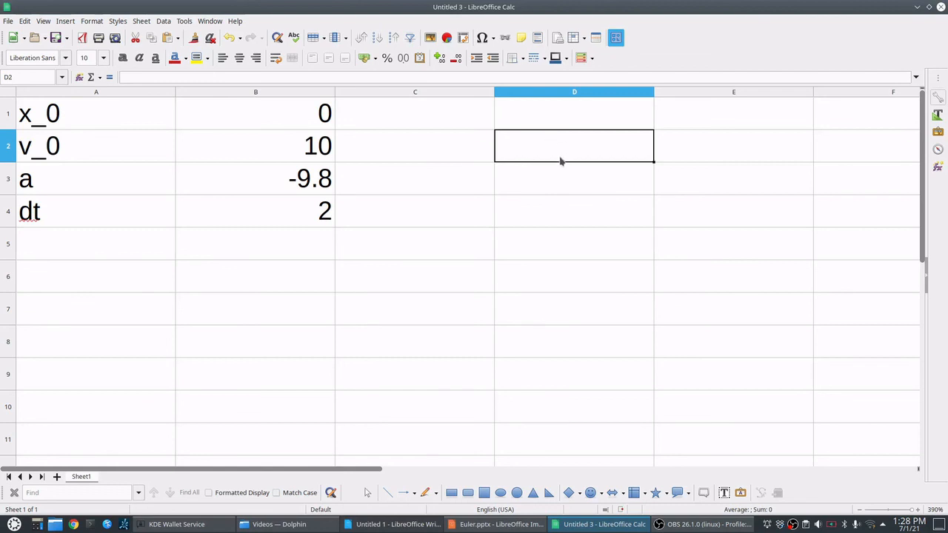
text(=)
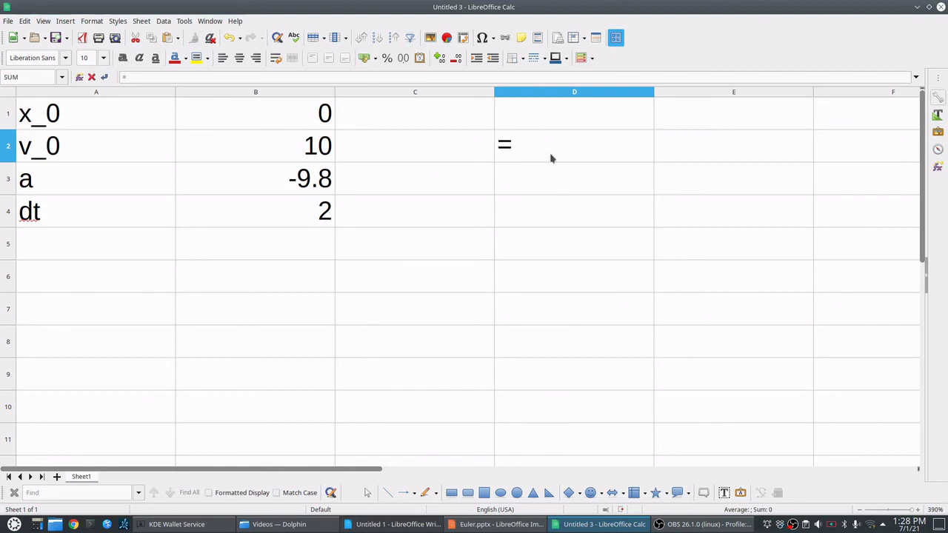
text(x_0)
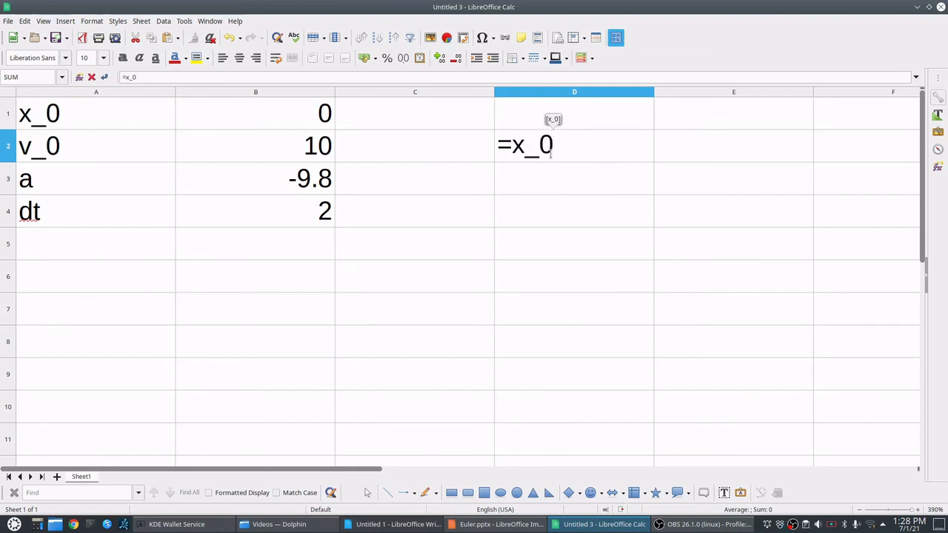
text(+v_0)
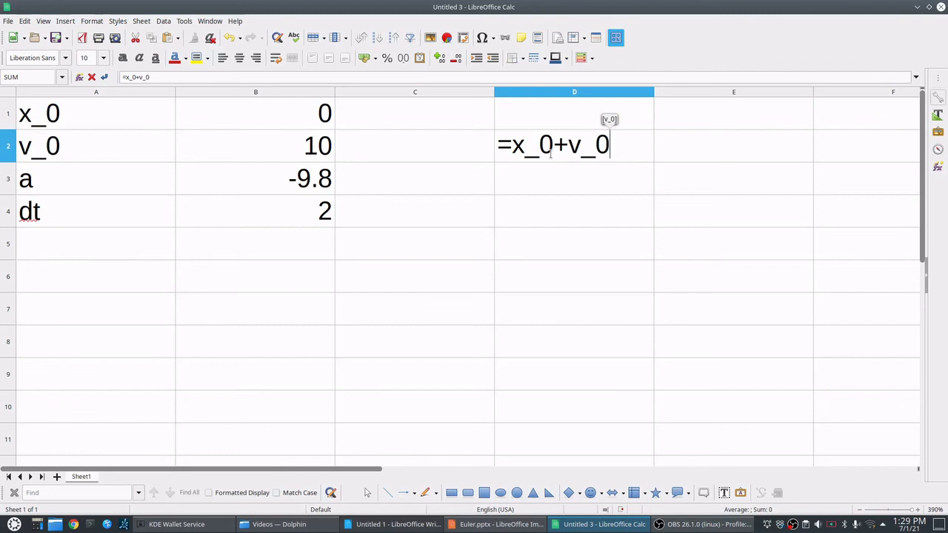
text(*d)
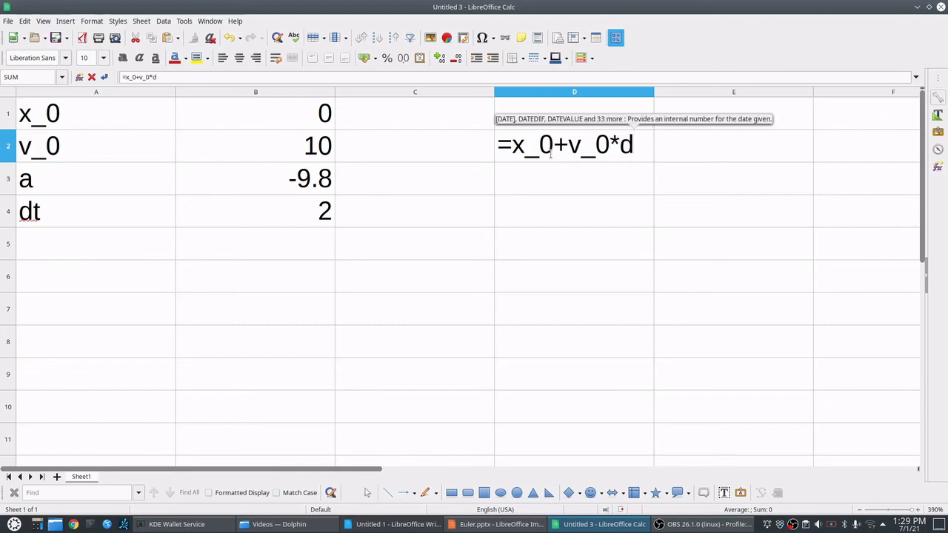
text(t)
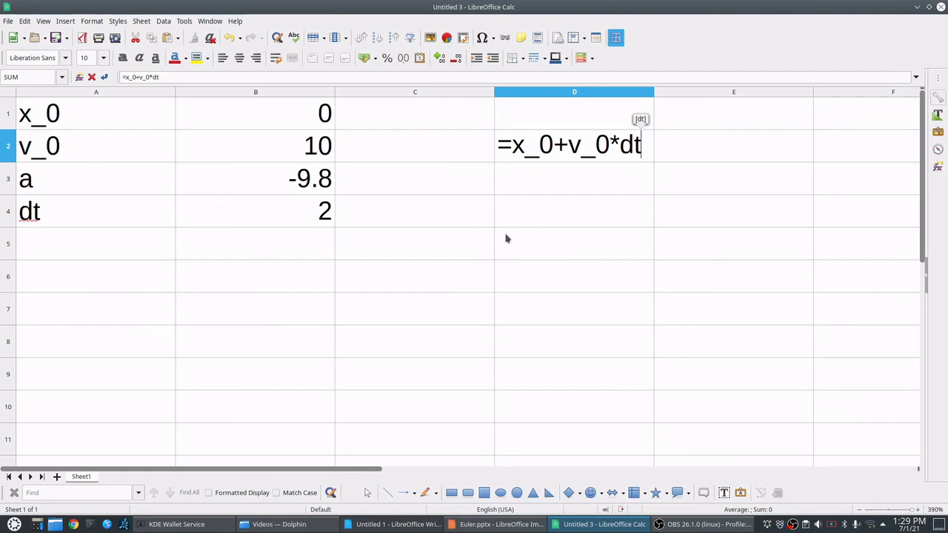
text(+0.5)
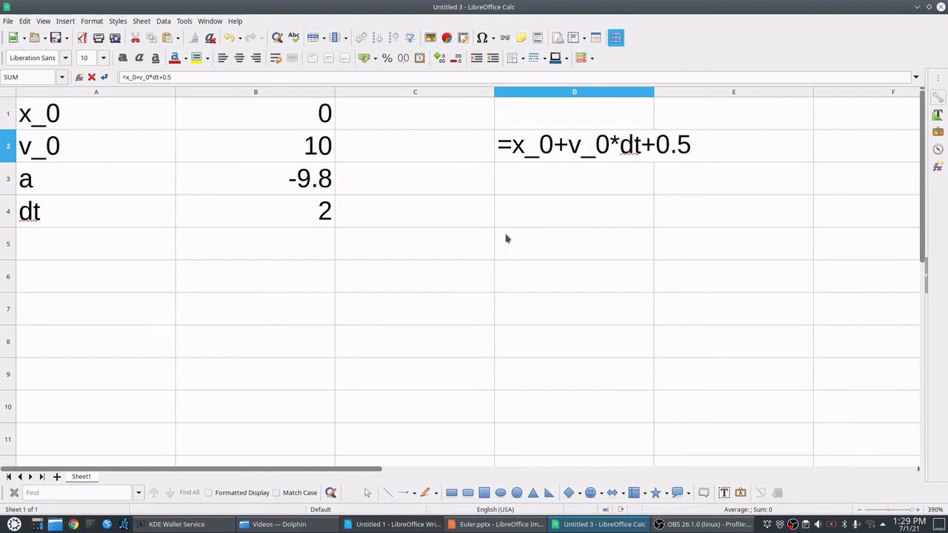
text(*a)
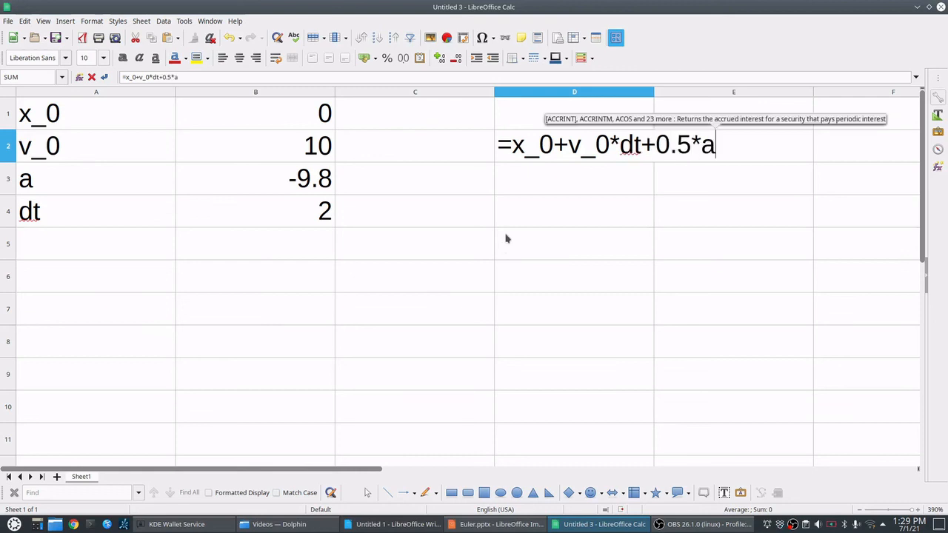
text(*dt)
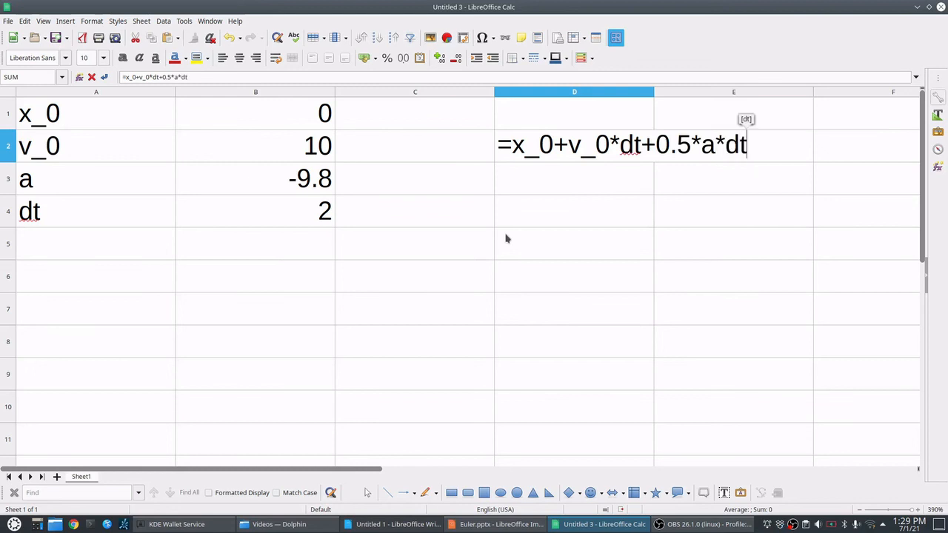
text(^2)
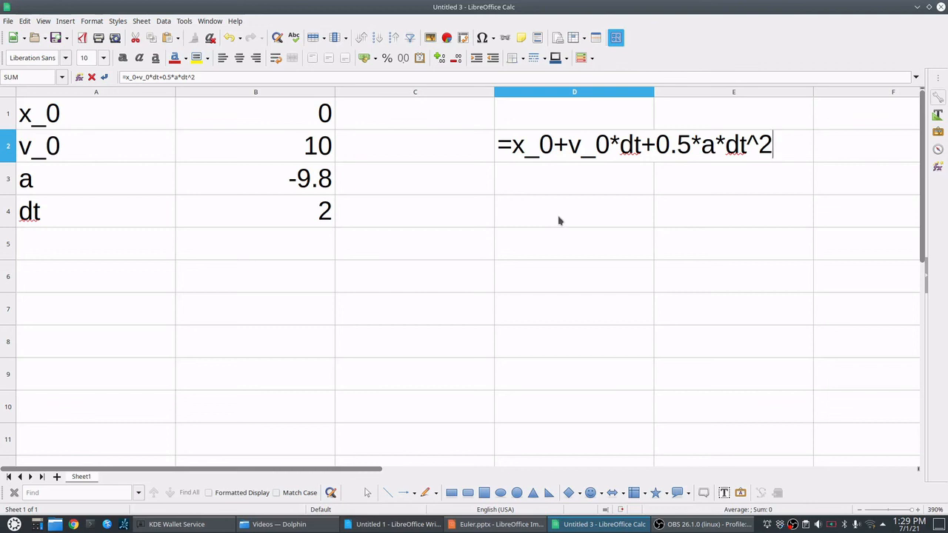
key(Return)
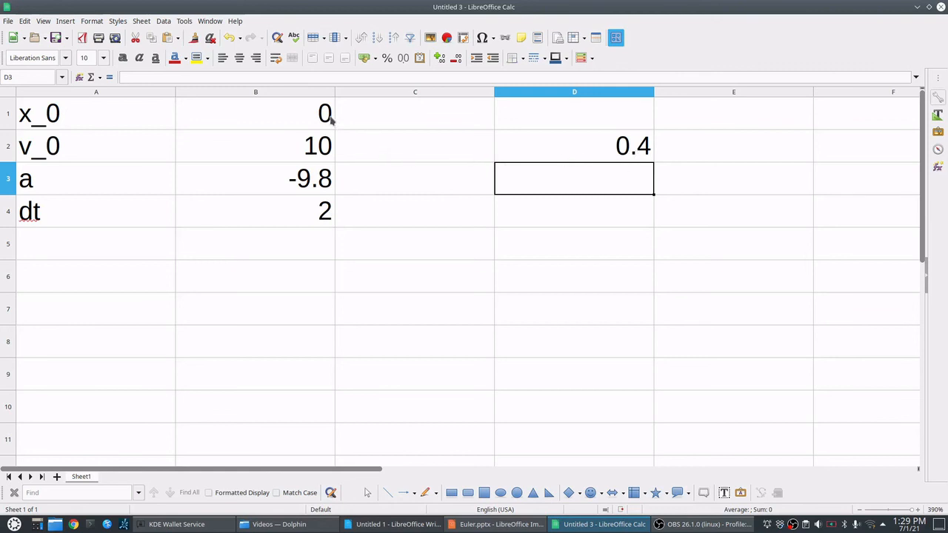
Set the acceleration a in cell B3 to -1.6.
click(311, 183)
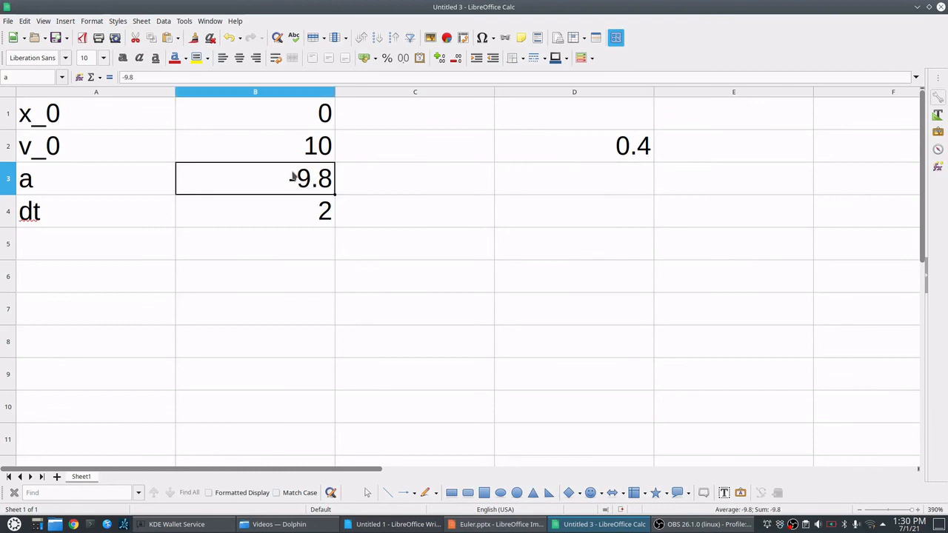
text(-1.6)
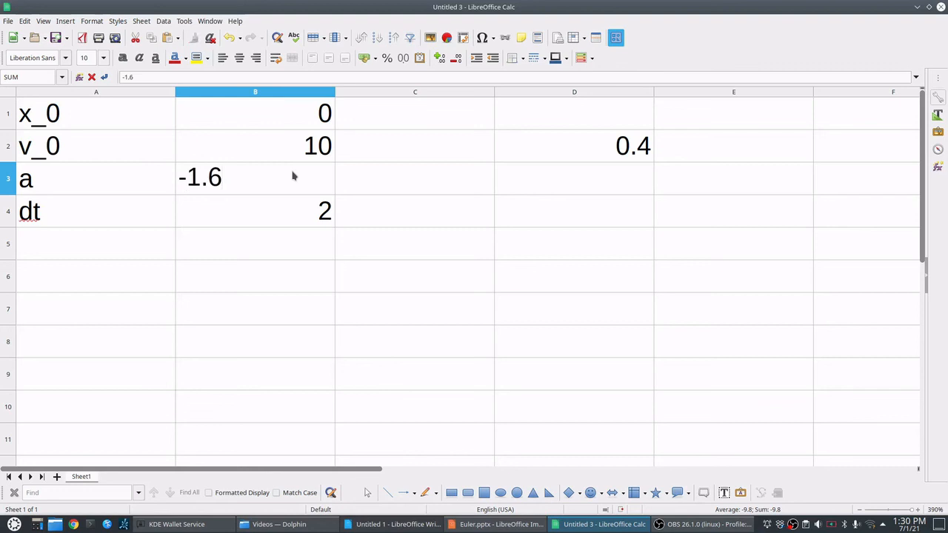
key(Return)
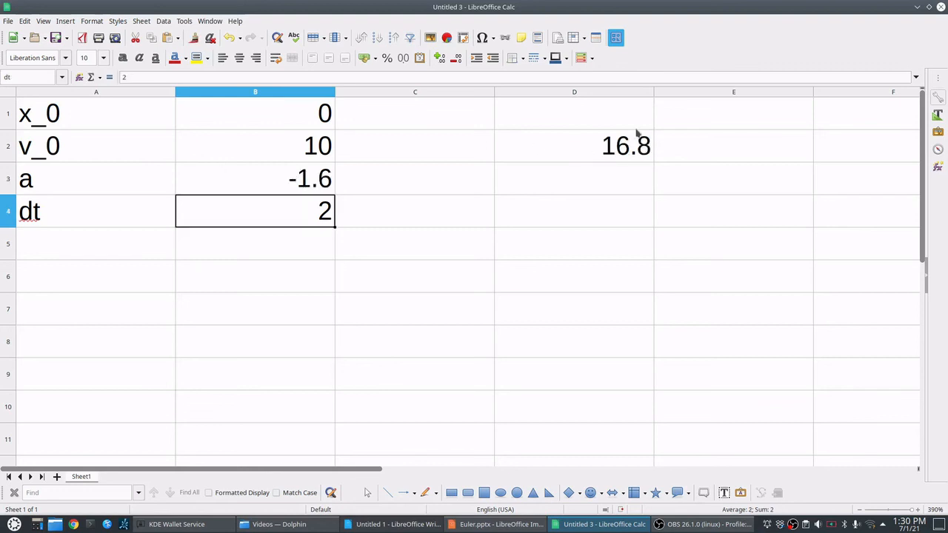